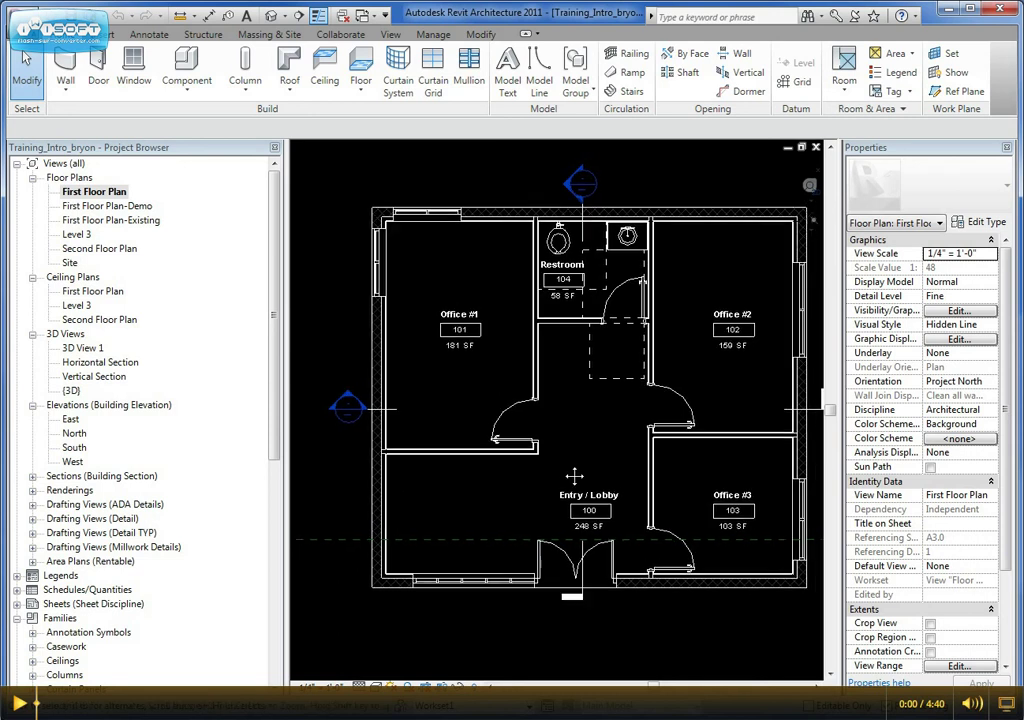
Examine the temporary dimensions of the interior partition walls around Office #1, Office #3, the lobby and the Restroom.
scroll(547, 466, down, 1)
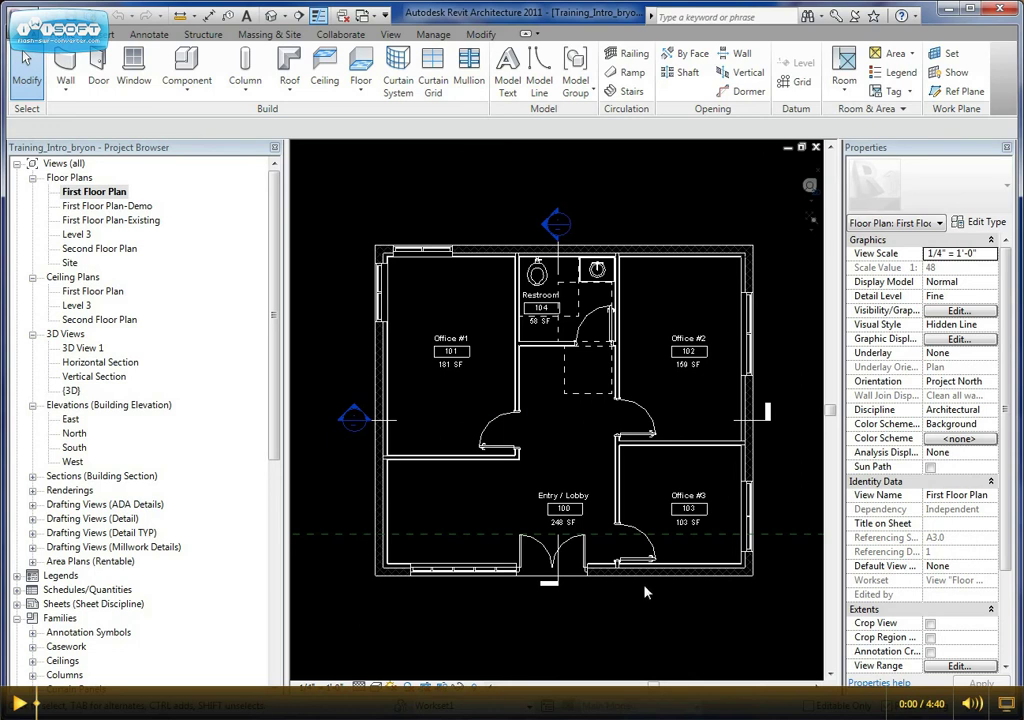
scroll(437, 411, up, 3)
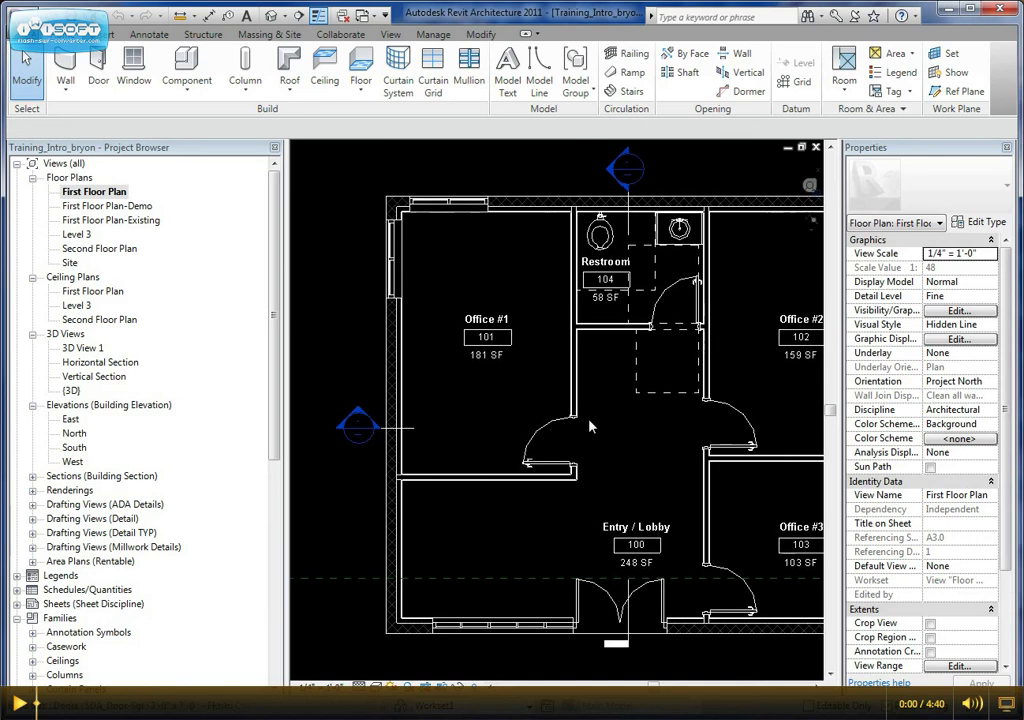
middle_drag(590, 427, 555, 409)
click(437, 462)
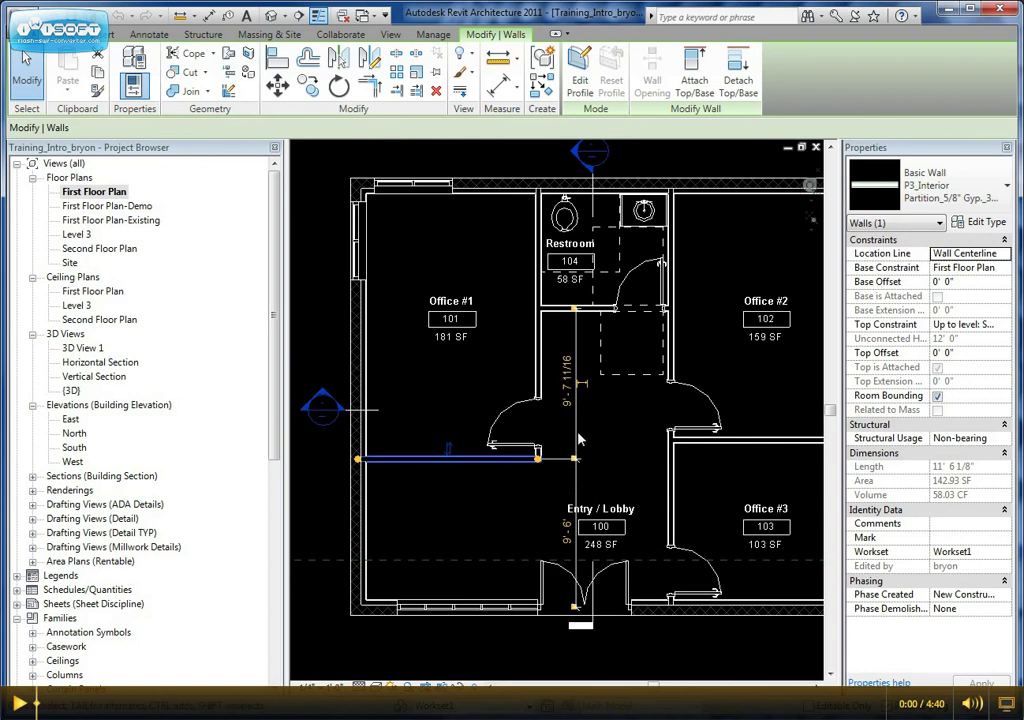
middle_drag(608, 470, 550, 449)
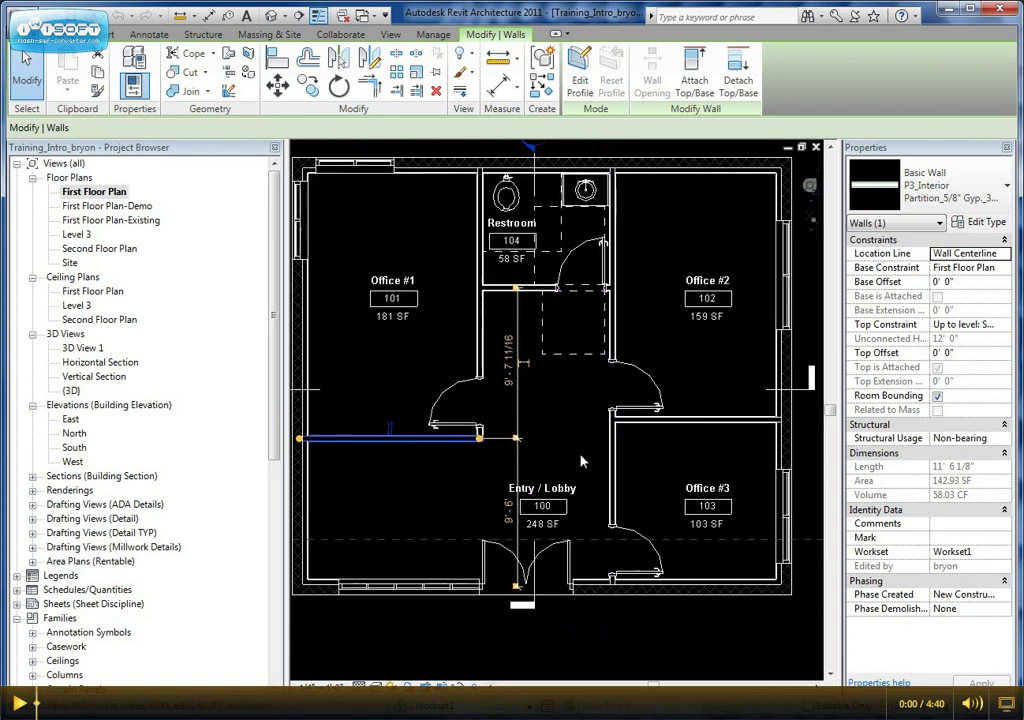
click(610, 455)
middle_drag(687, 424, 763, 402)
click(657, 408)
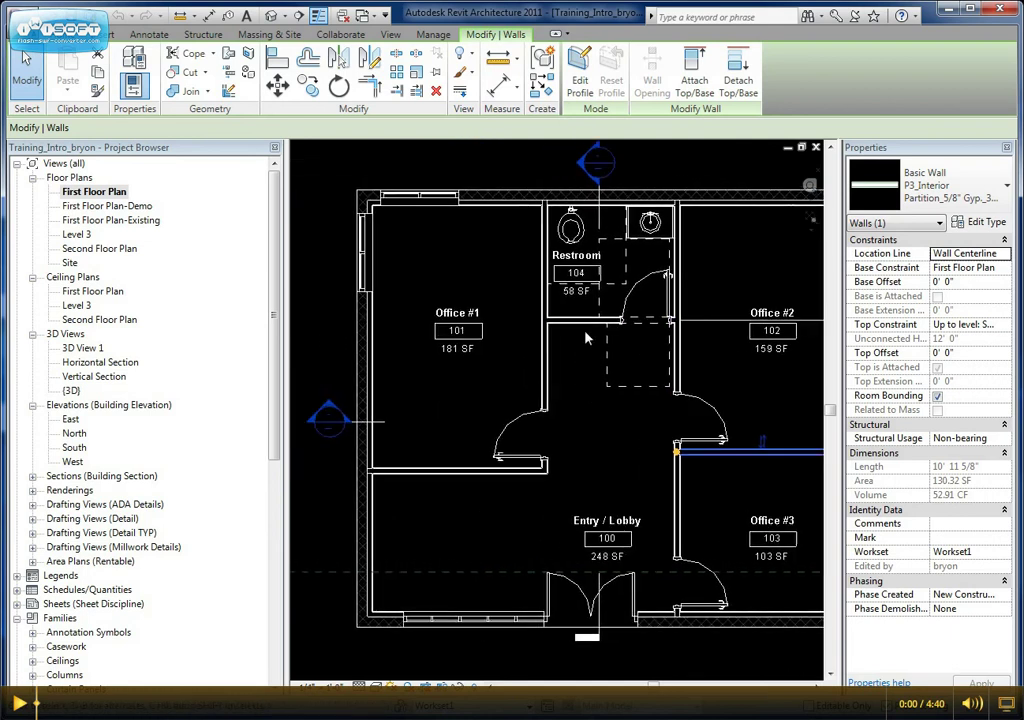
click(585, 324)
middle_drag(585, 324, 541, 330)
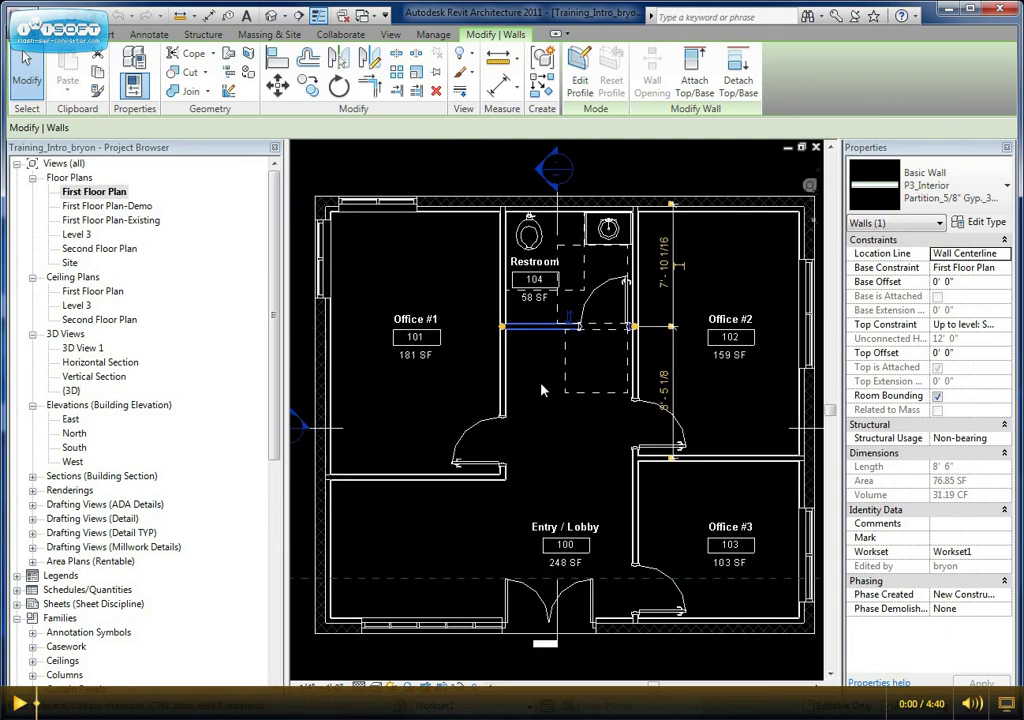
middle_drag(541, 390, 558, 392)
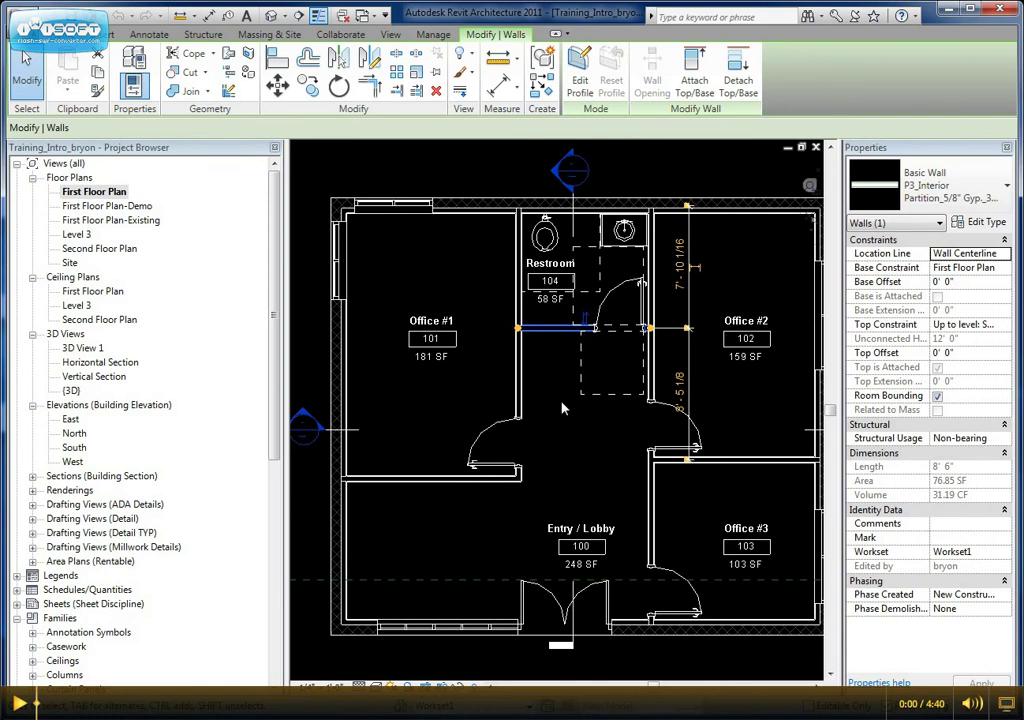
middle_drag(563, 408, 542, 381)
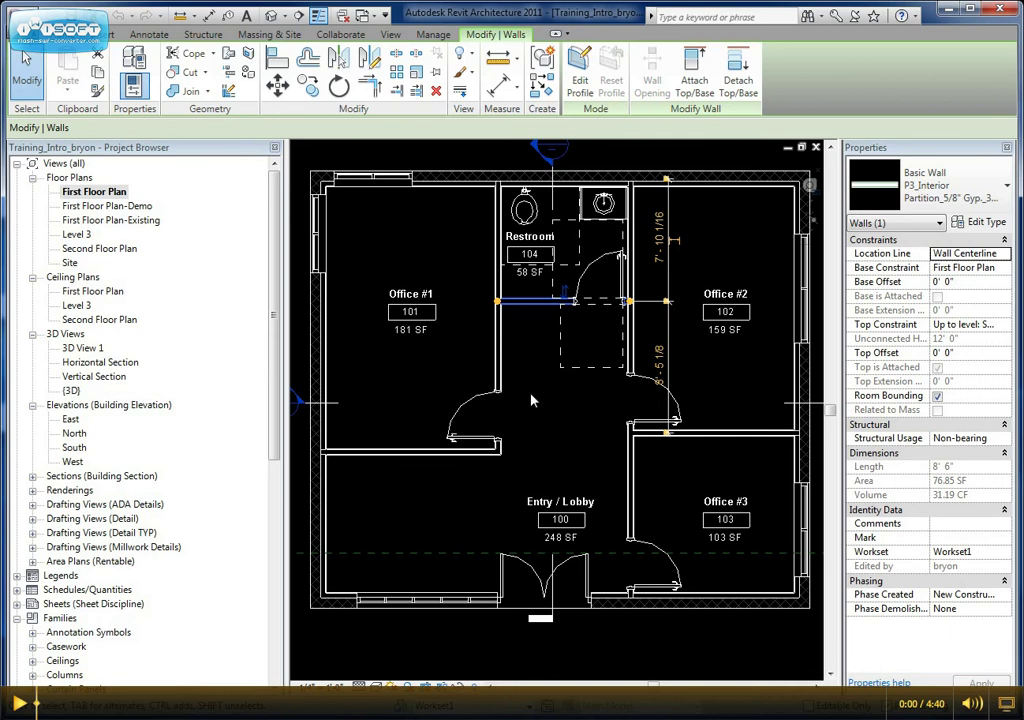
middle_drag(555, 403, 652, 460)
For the wall between Office #1 and the Restroom, relocate the temporary dimension's outer witness line to the exterior wall's interior face, giving 11' - 0".
click(558, 339)
scroll(566, 226, up, 2)
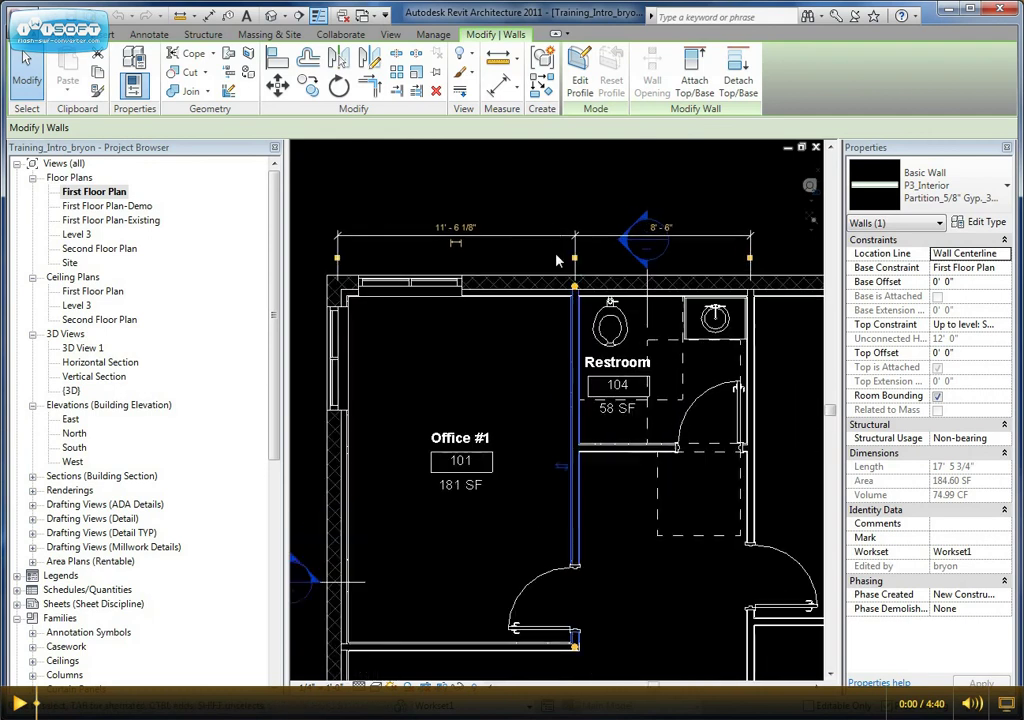
middle_drag(562, 276, 625, 270)
scroll(389, 256, up, 1)
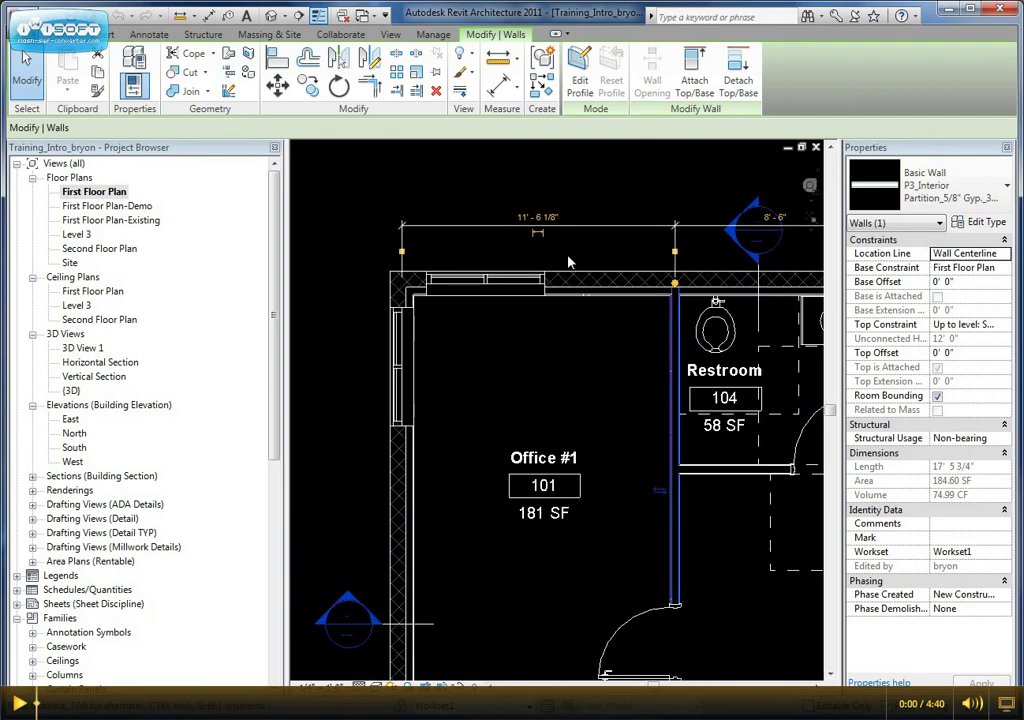
middle_drag(663, 337, 620, 333)
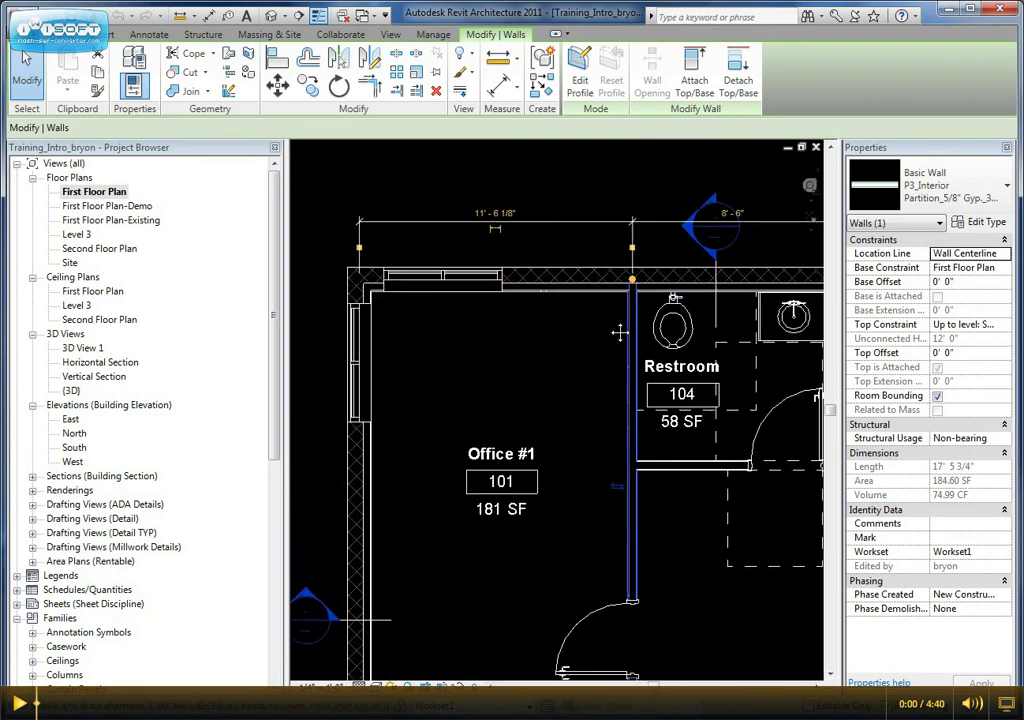
middle_drag(646, 199, 569, 174)
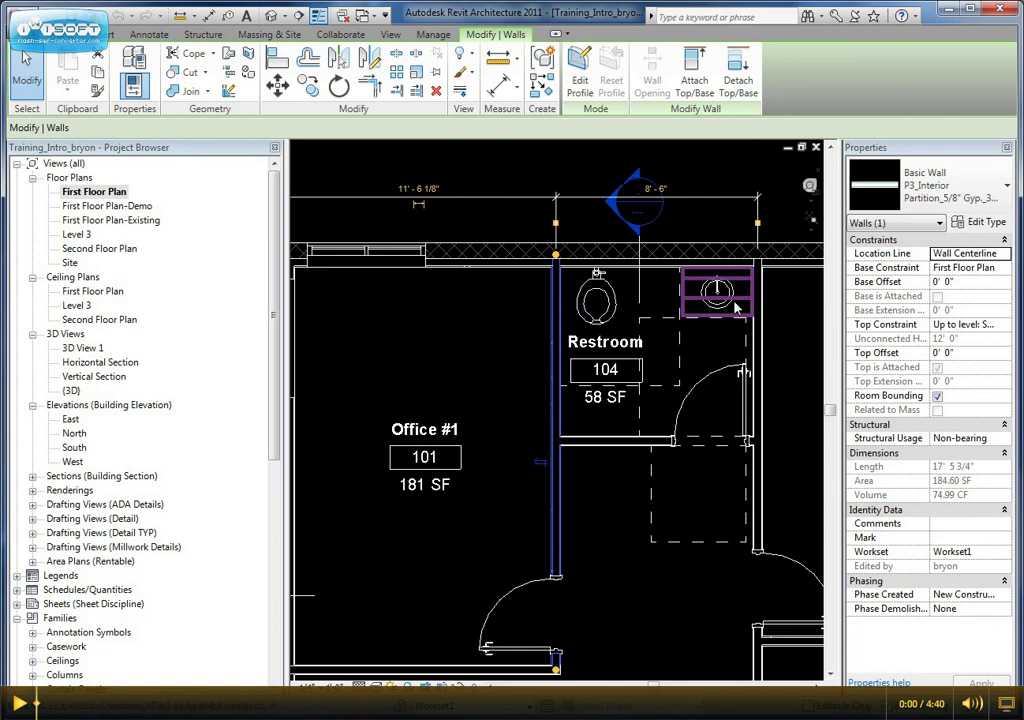
middle_drag(737, 307, 770, 307)
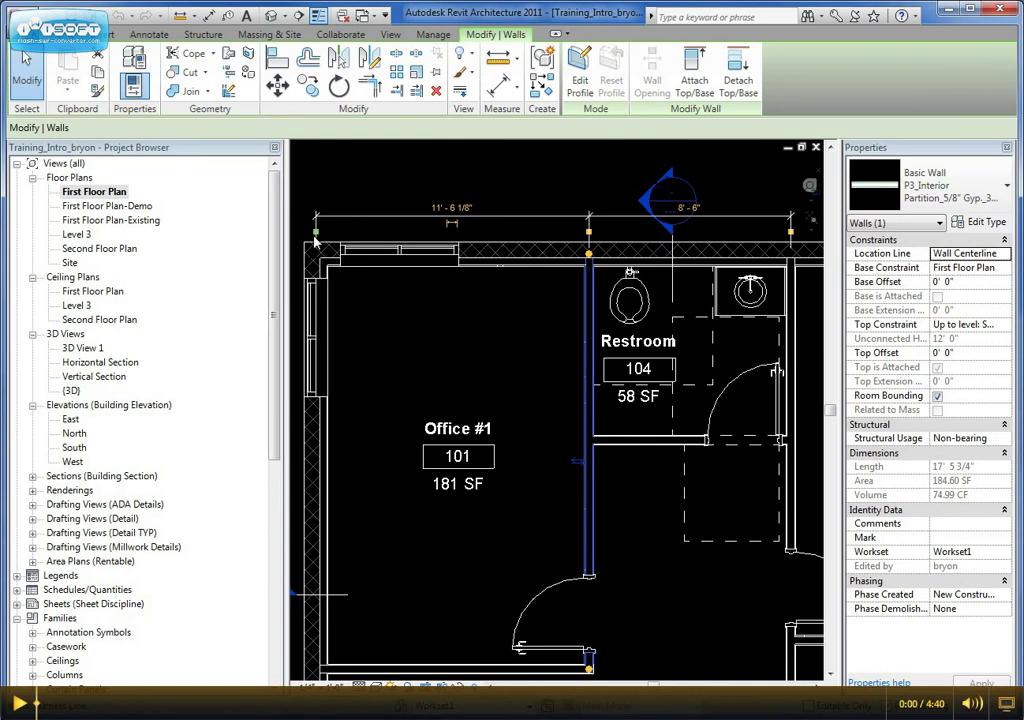
drag(316, 234, 331, 238)
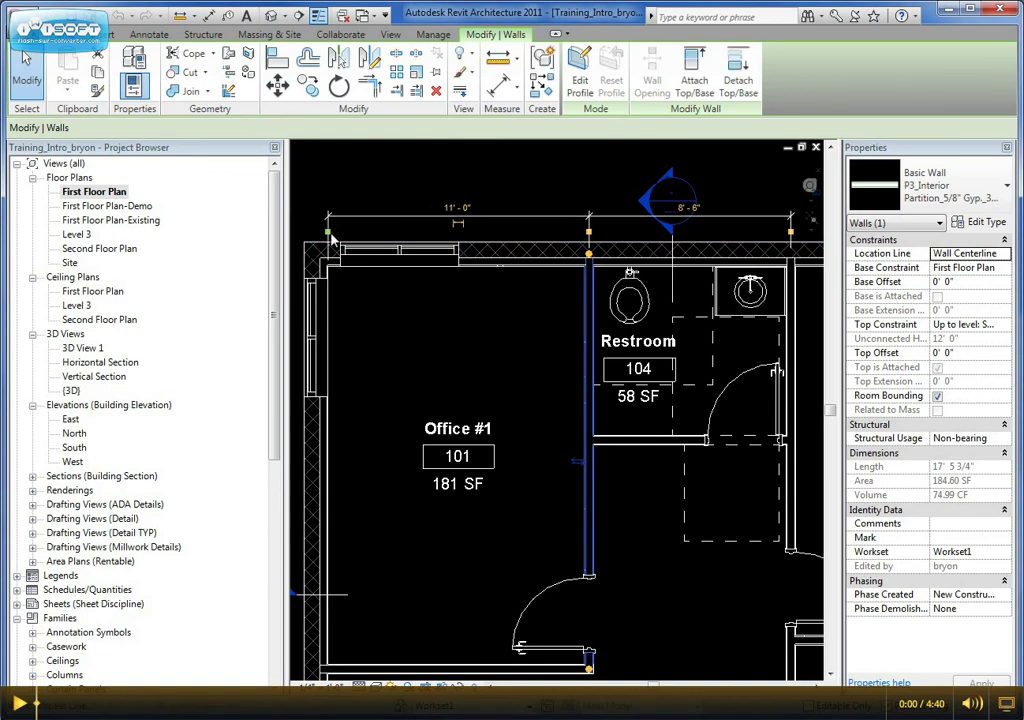
click(329, 234)
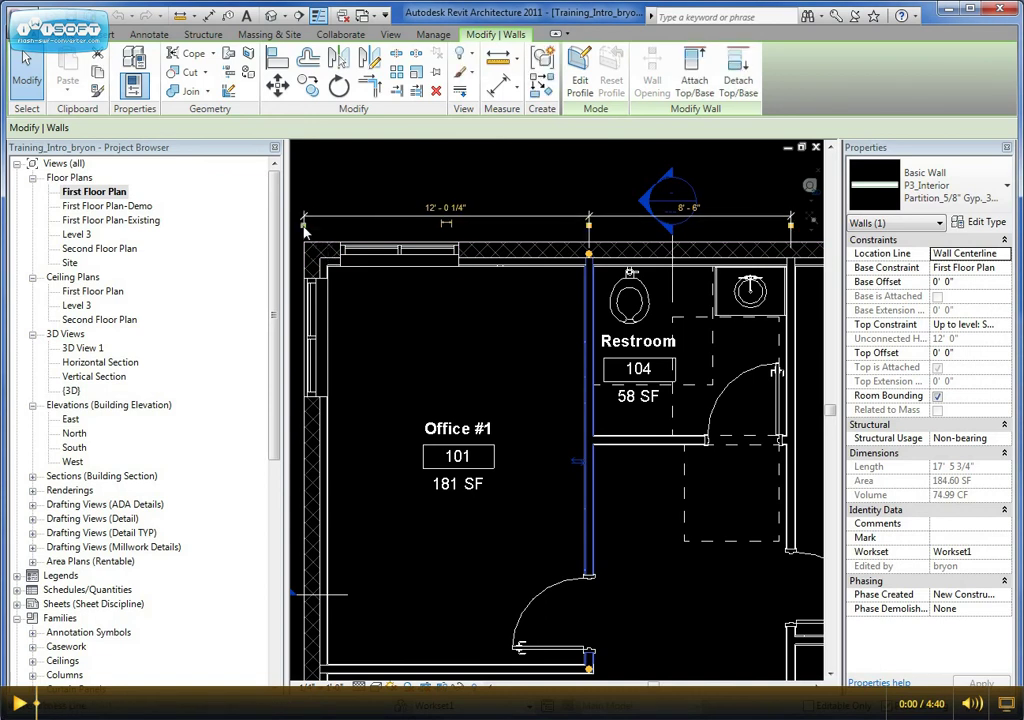
click(305, 231)
drag(314, 233, 333, 266)
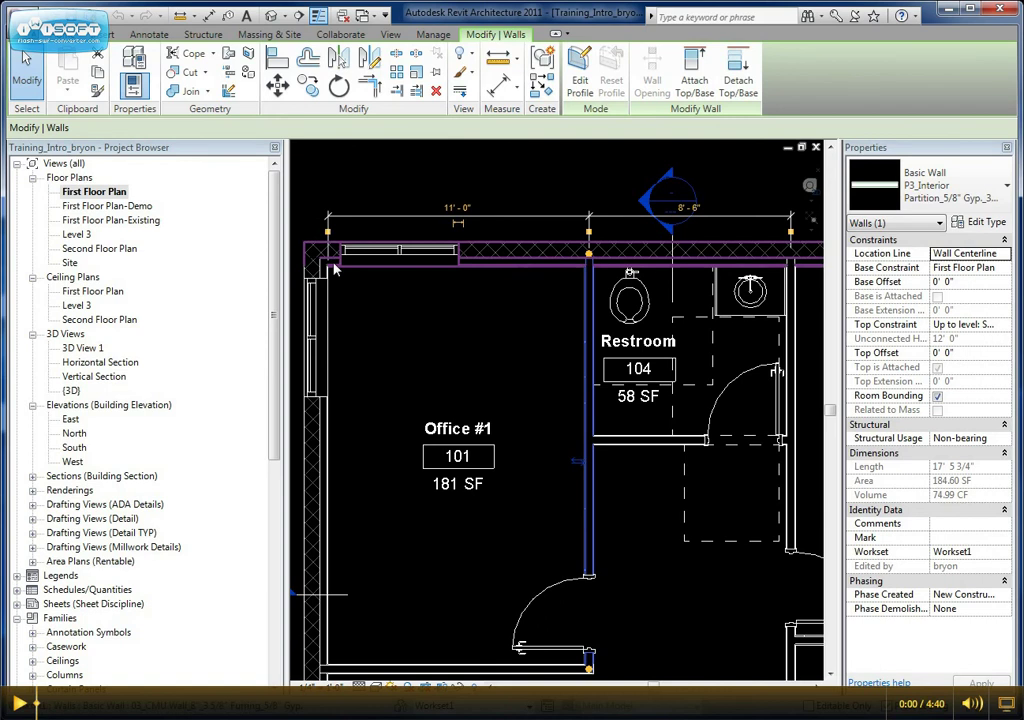
Shift the temporary witness lines at both Restroom side walls to the wall faces, return them to the centerlines, and deselect the wall.
drag(589, 231, 596, 234)
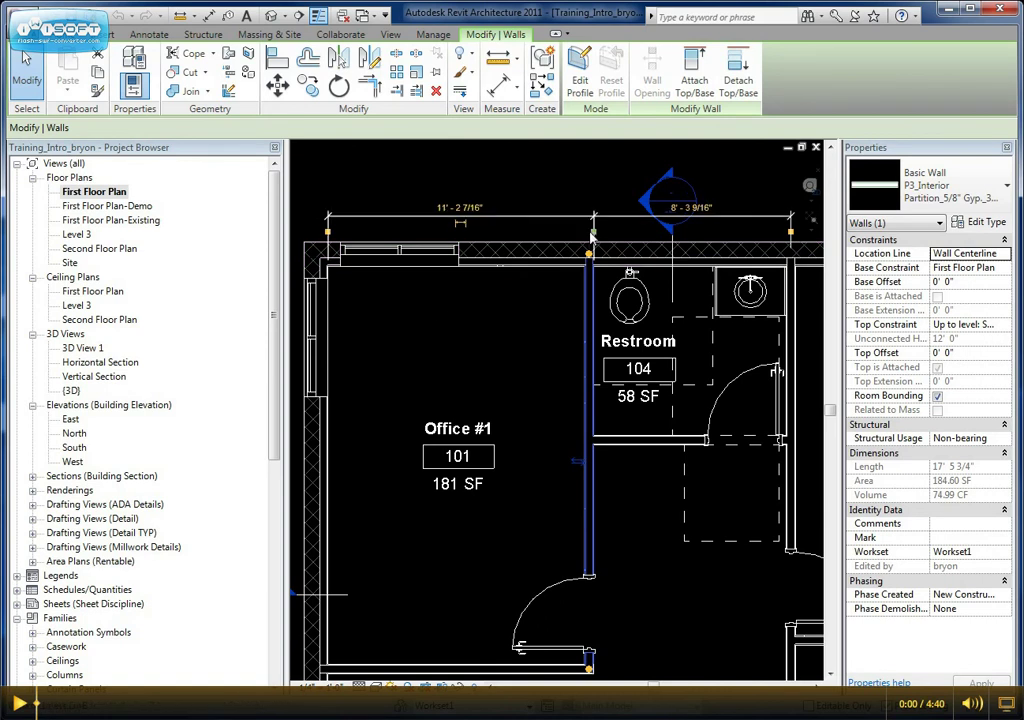
click(594, 232)
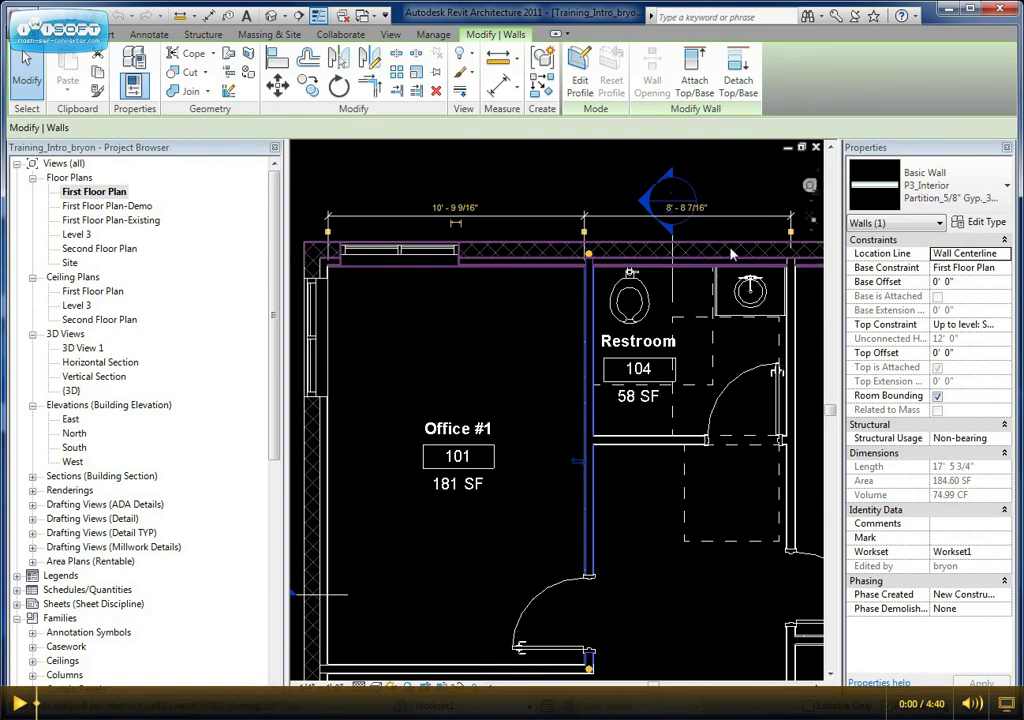
drag(791, 234, 785, 244)
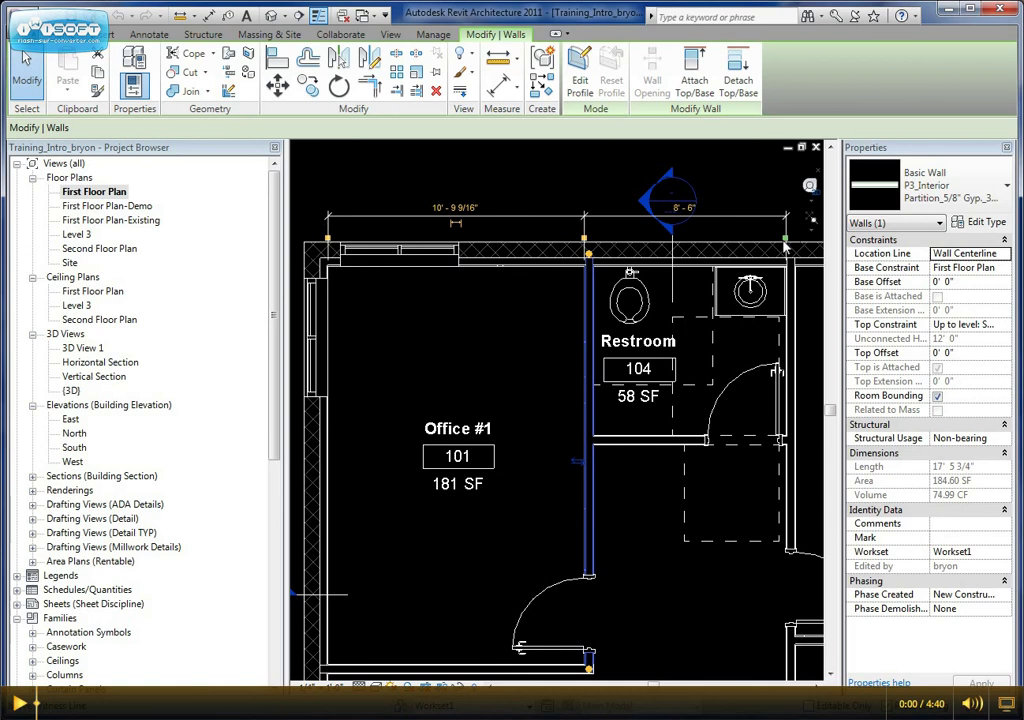
click(785, 240)
click(585, 239)
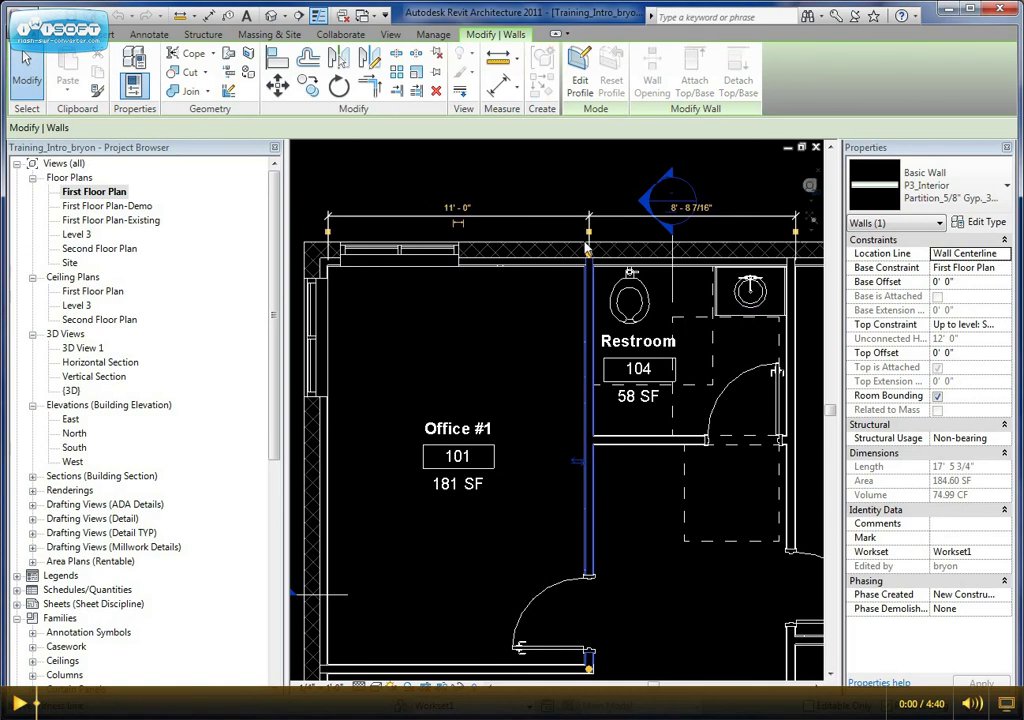
click(795, 236)
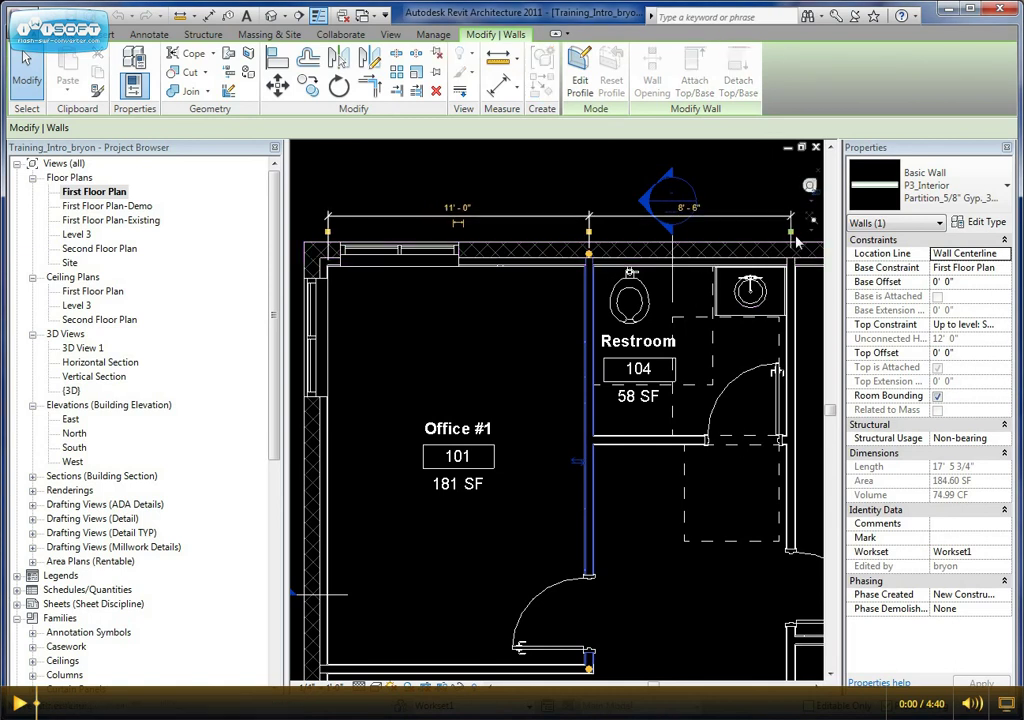
click(501, 322)
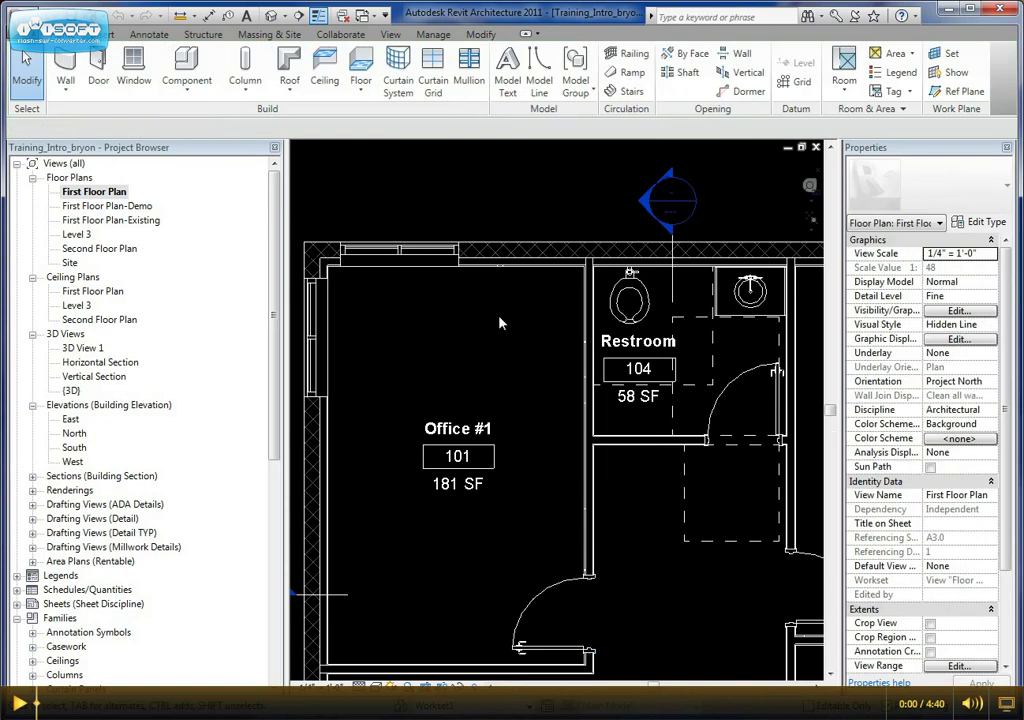
Make the temporary dimensions of the wall between Office #1 and the Restroom permanent and move the dimension line farther above the building.
click(589, 280)
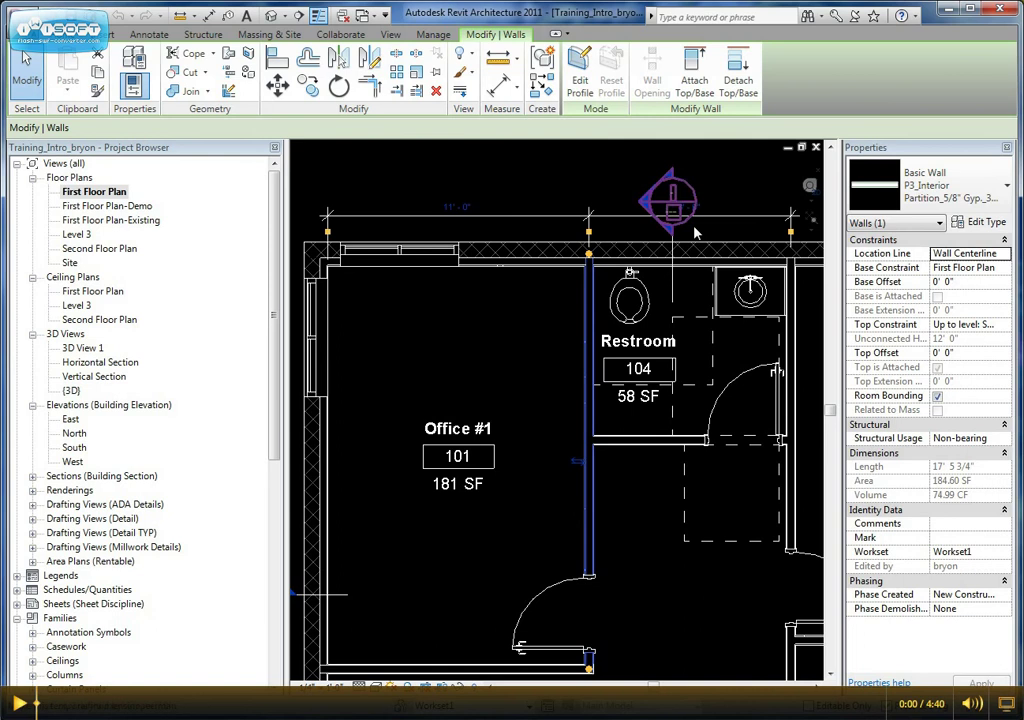
click(471, 354)
middle_drag(501, 351, 499, 382)
click(535, 245)
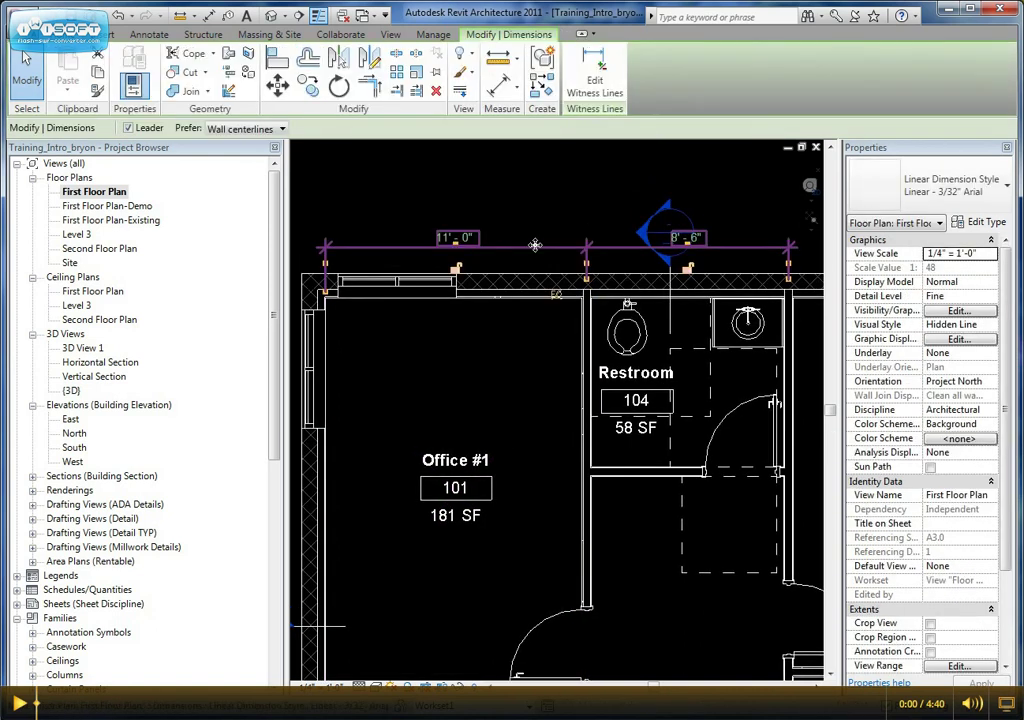
click(544, 347)
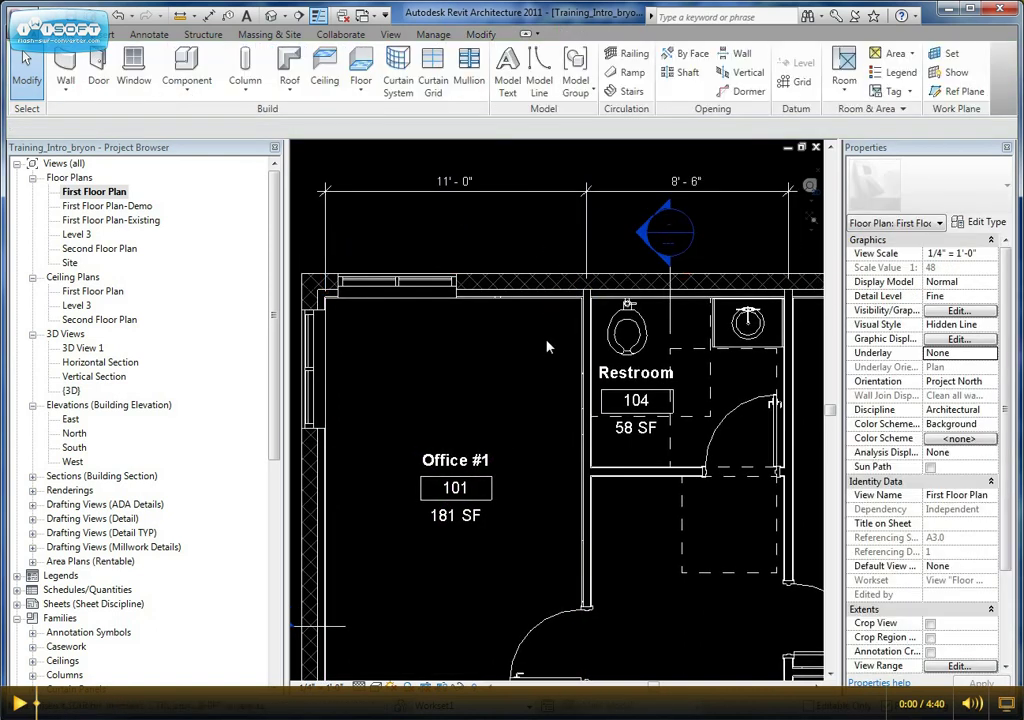
Shorten the permanent dimension's witness line at the outer corner of Office #1 so it ends just above the exterior wall.
middle_drag(544, 347, 494, 357)
scroll(456, 353, down, 1)
scroll(474, 352, down, 1)
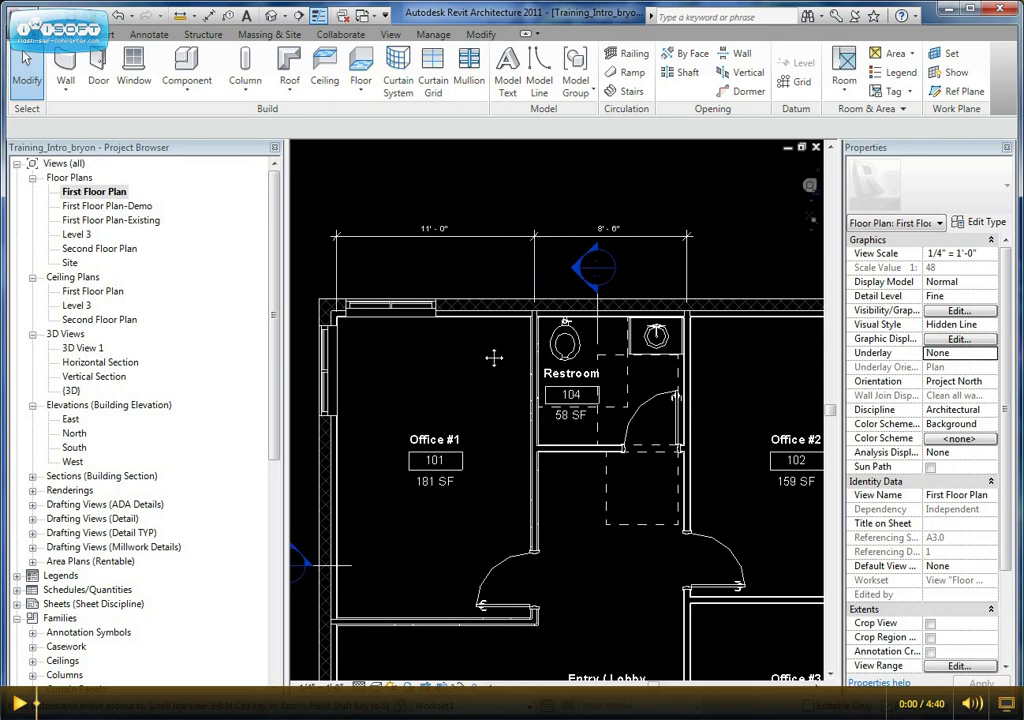
scroll(318, 267, up, 3)
scroll(318, 268, up, 1)
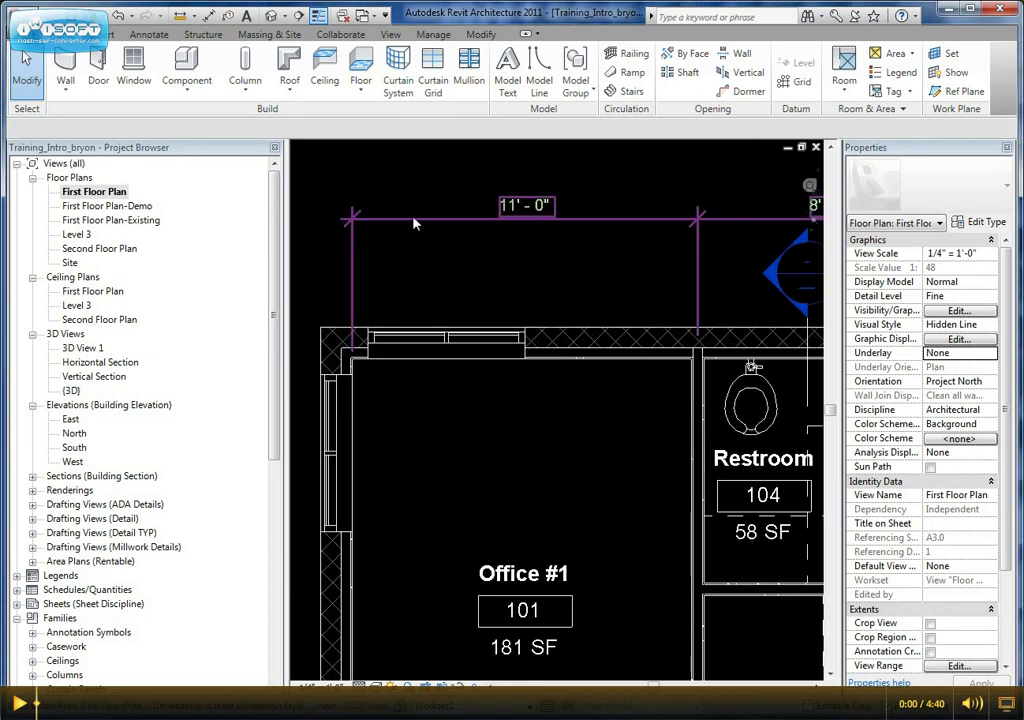
click(416, 224)
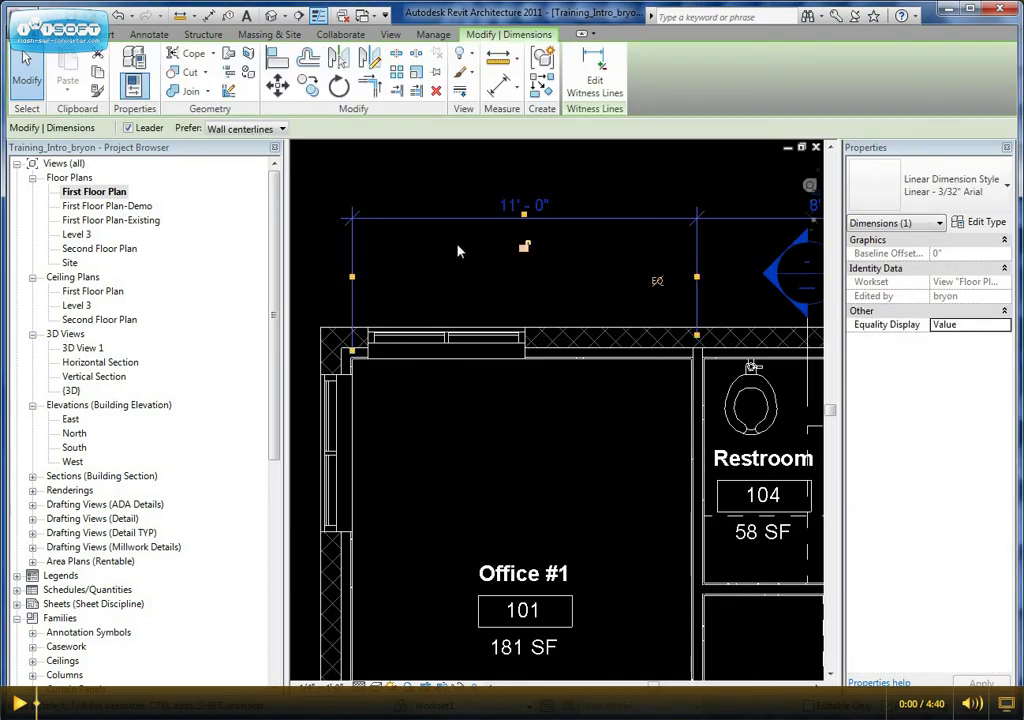
middle_drag(472, 272, 478, 273)
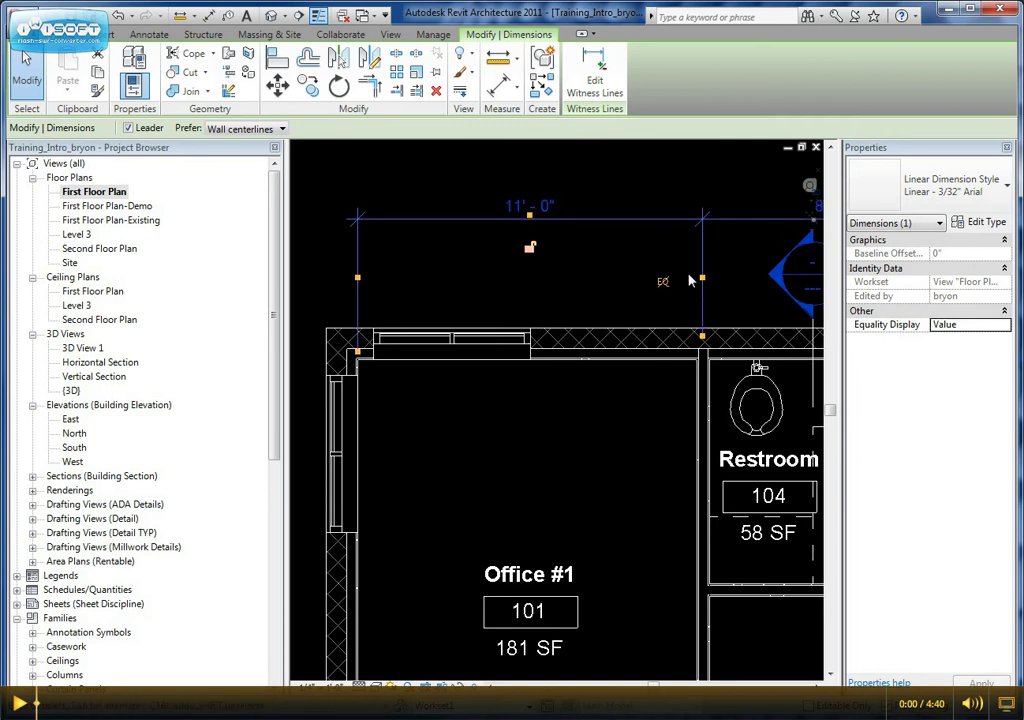
middle_drag(731, 292, 640, 277)
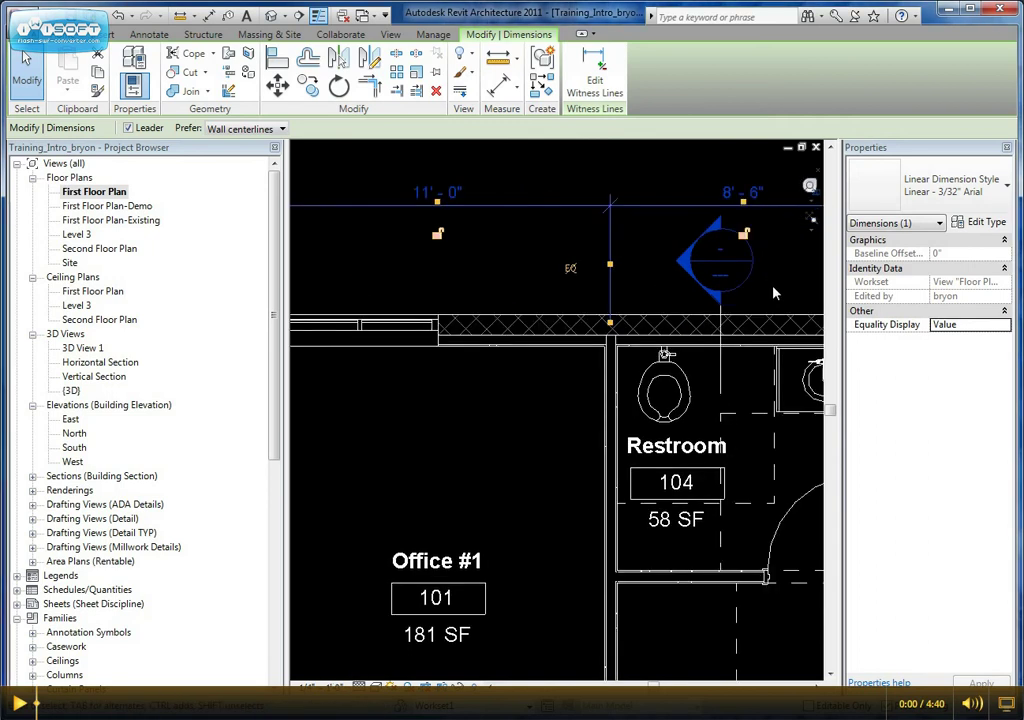
middle_drag(775, 293, 837, 312)
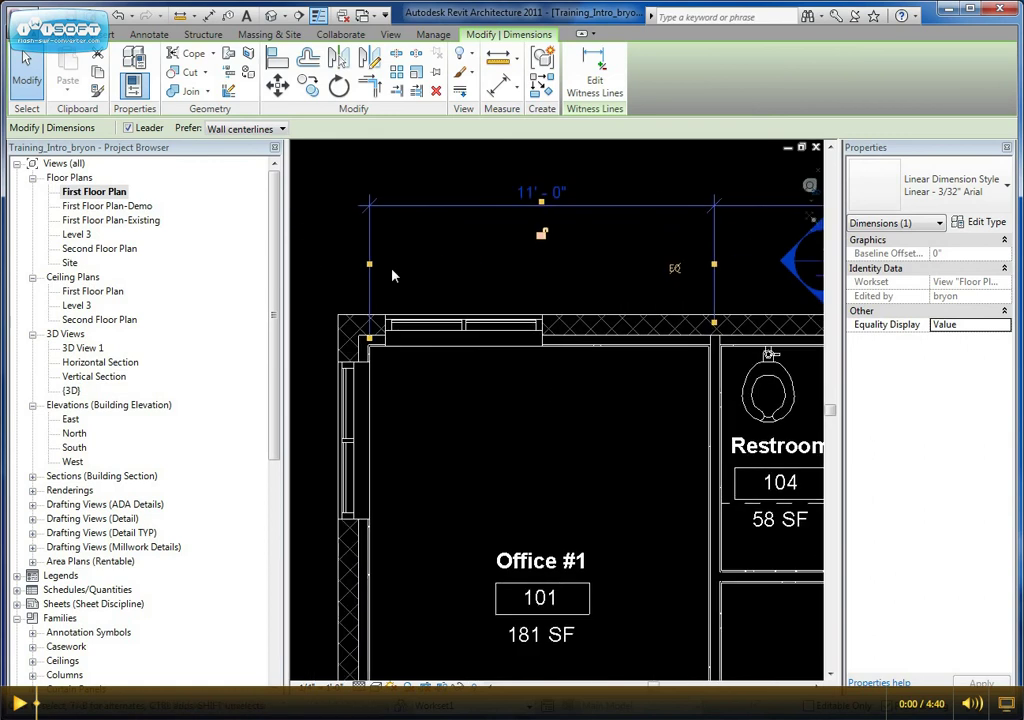
scroll(380, 320, up, 3)
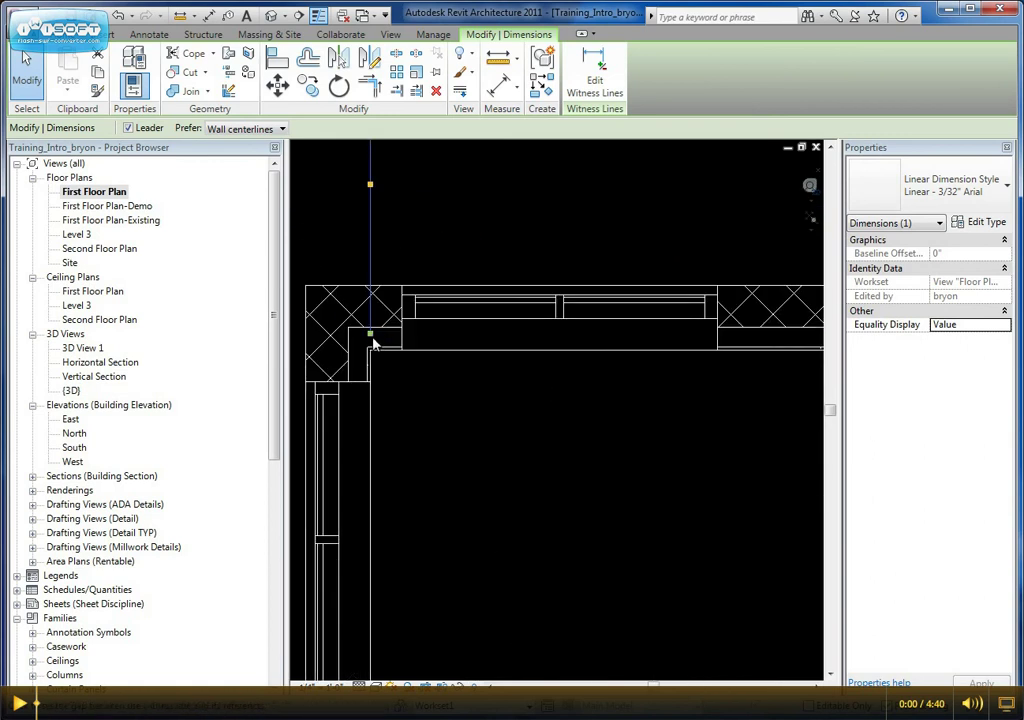
drag(372, 340, 379, 274)
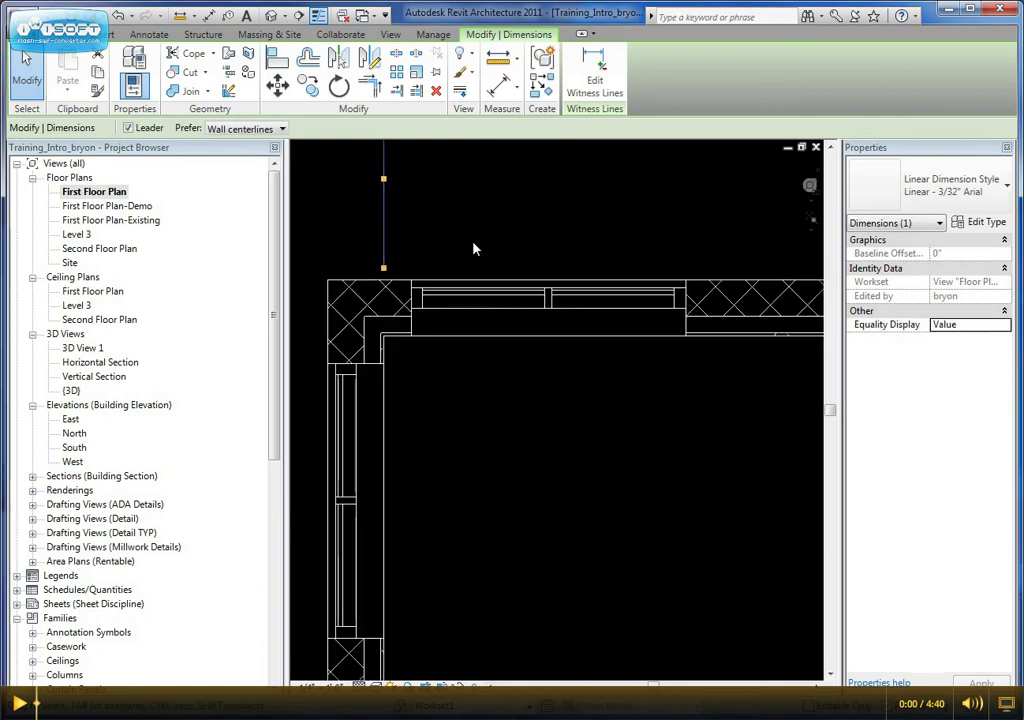
Shorten the dimension's witness lines at both Restroom side walls so they end just above the exterior wall.
scroll(475, 247, down, 3)
drag(731, 295, 733, 279)
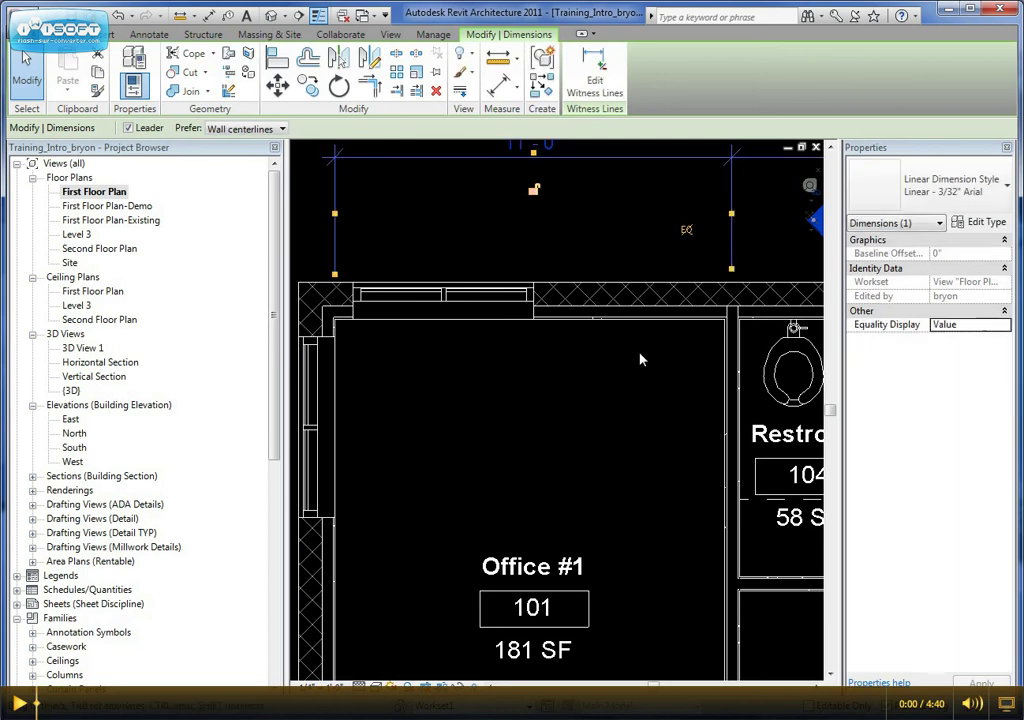
middle_drag(640, 359, 306, 368)
drag(722, 293, 721, 274)
middle_drag(413, 367, 705, 349)
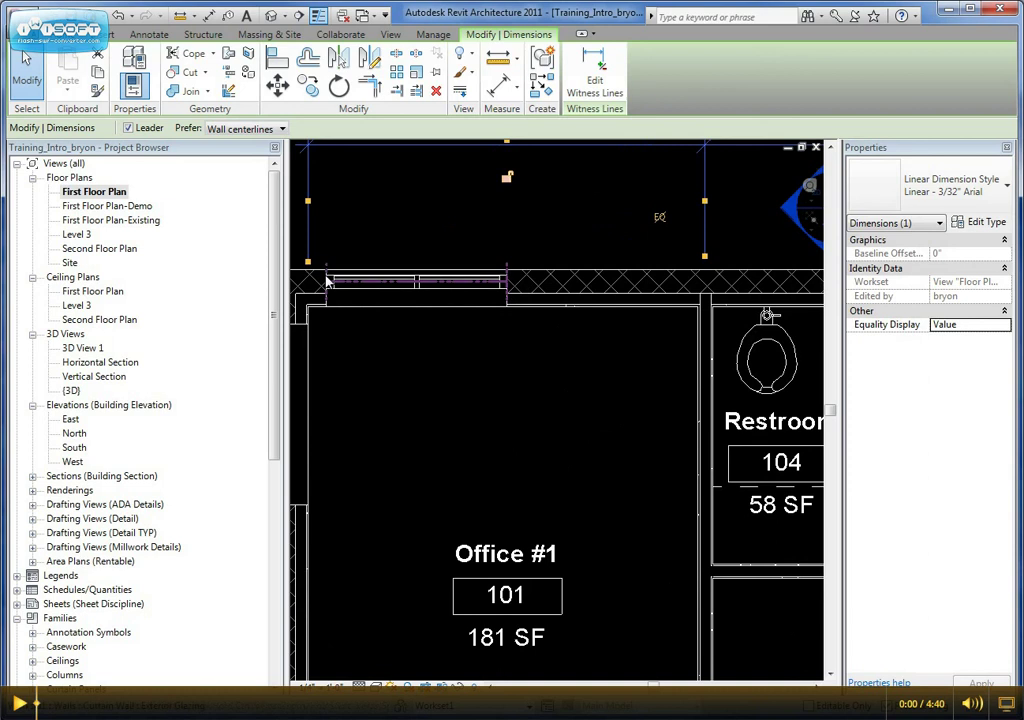
Move the permanent dimension's witness line at Office #1's outer corner off the interior wall face, return it there, and deselect the dimension.
drag(309, 262, 313, 263)
click(446, 355)
middle_drag(469, 377, 493, 432)
scroll(484, 384, down, 1)
scroll(470, 290, up, 1)
click(361, 288)
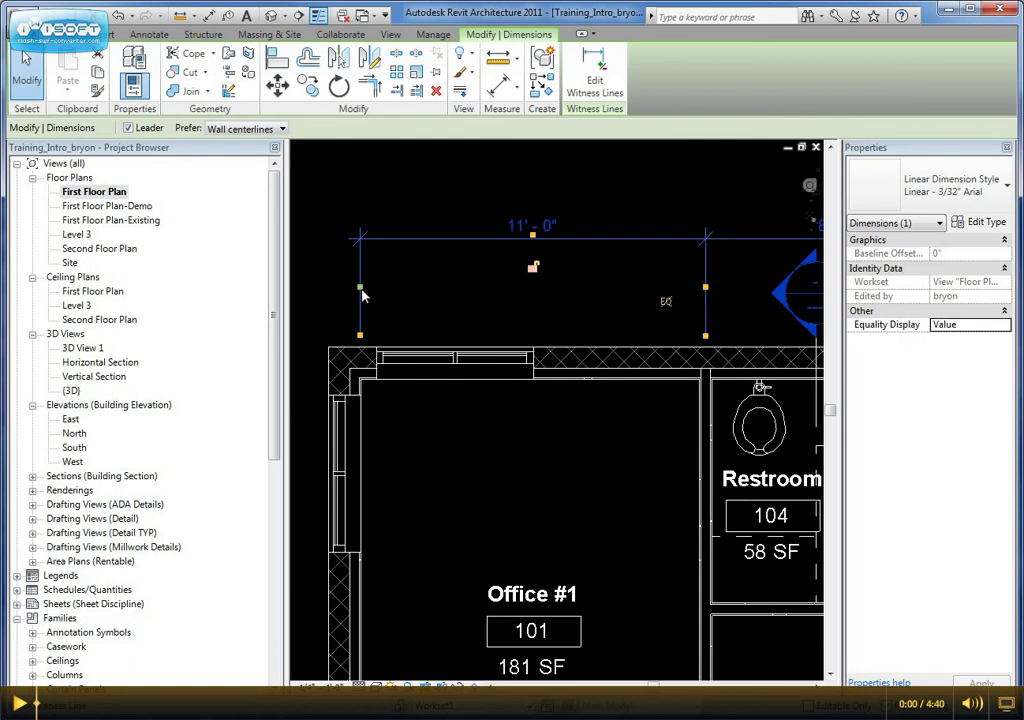
mouse_move(361, 288)
mouse_down()
mouse_move(331, 276)
mouse_move(349, 282)
mouse_up()
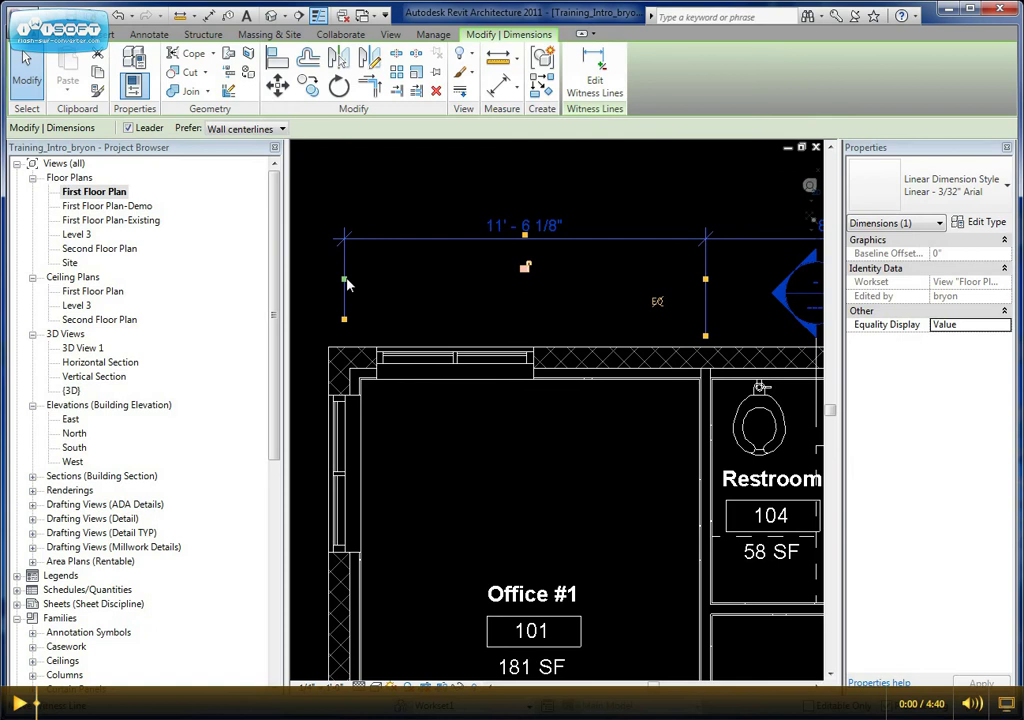
drag(347, 284, 361, 288)
middle_drag(491, 325, 494, 314)
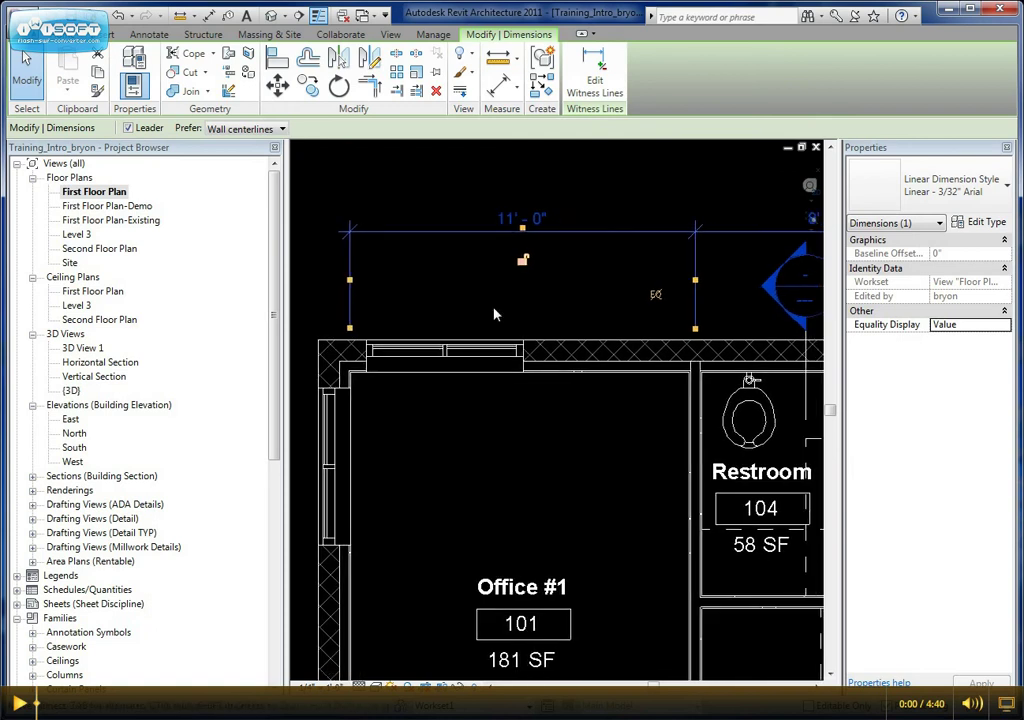
click(565, 404)
scroll(582, 437, down, 1)
middle_drag(582, 437, 530, 414)
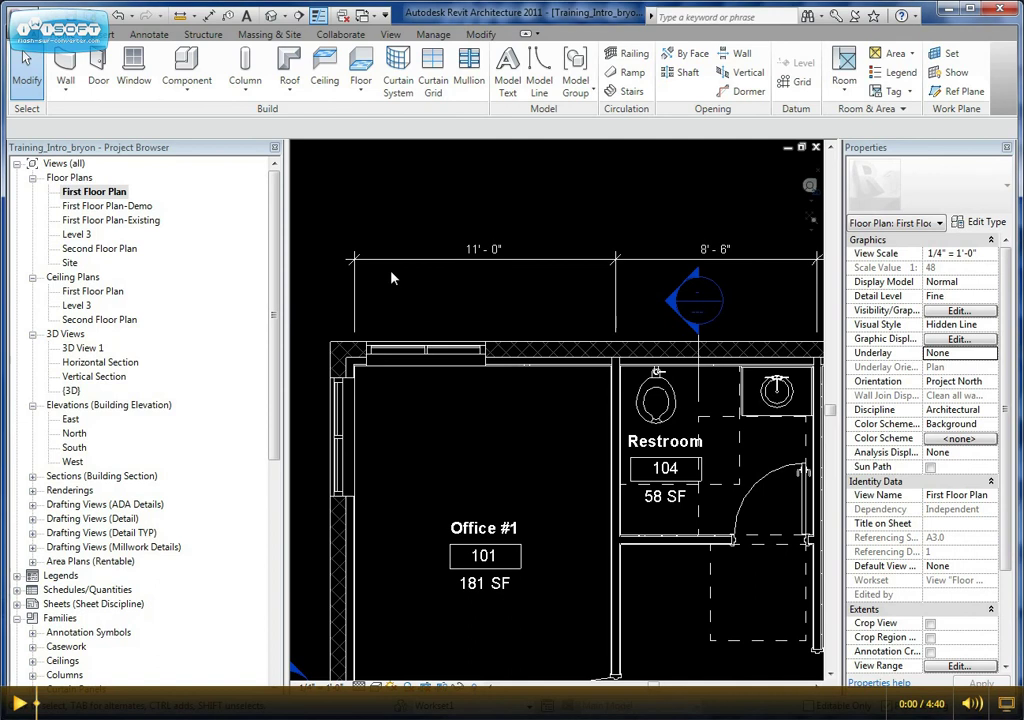
Open the text settings of the 11' - 0" dimension above Office #1, cancel without changes, and deselect it.
click(356, 290)
click(485, 249)
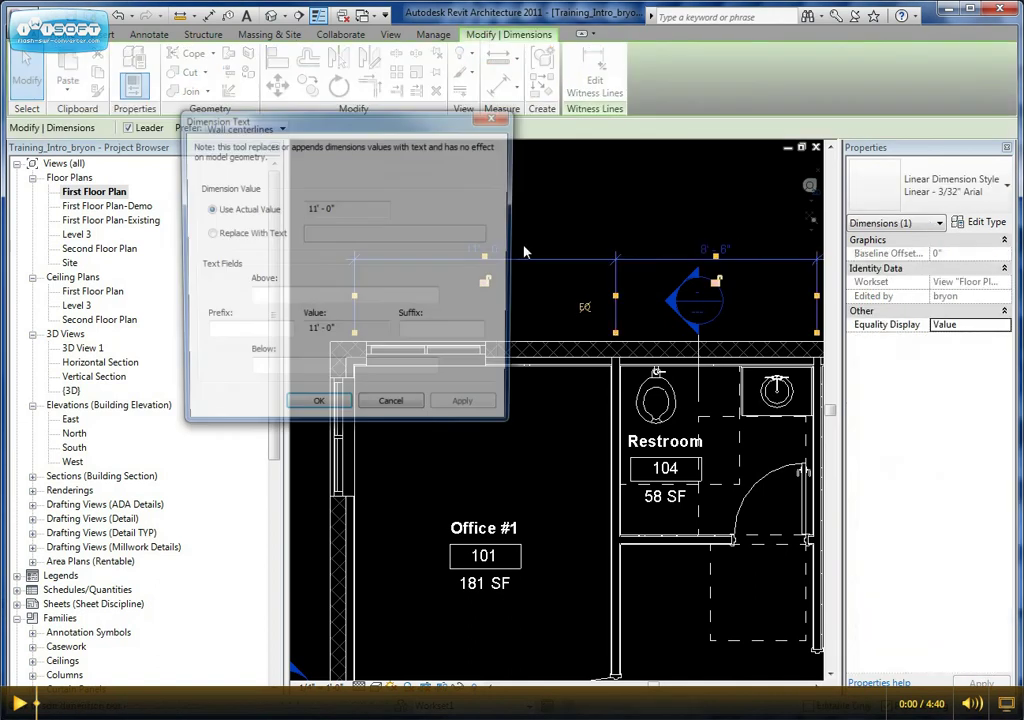
click(392, 410)
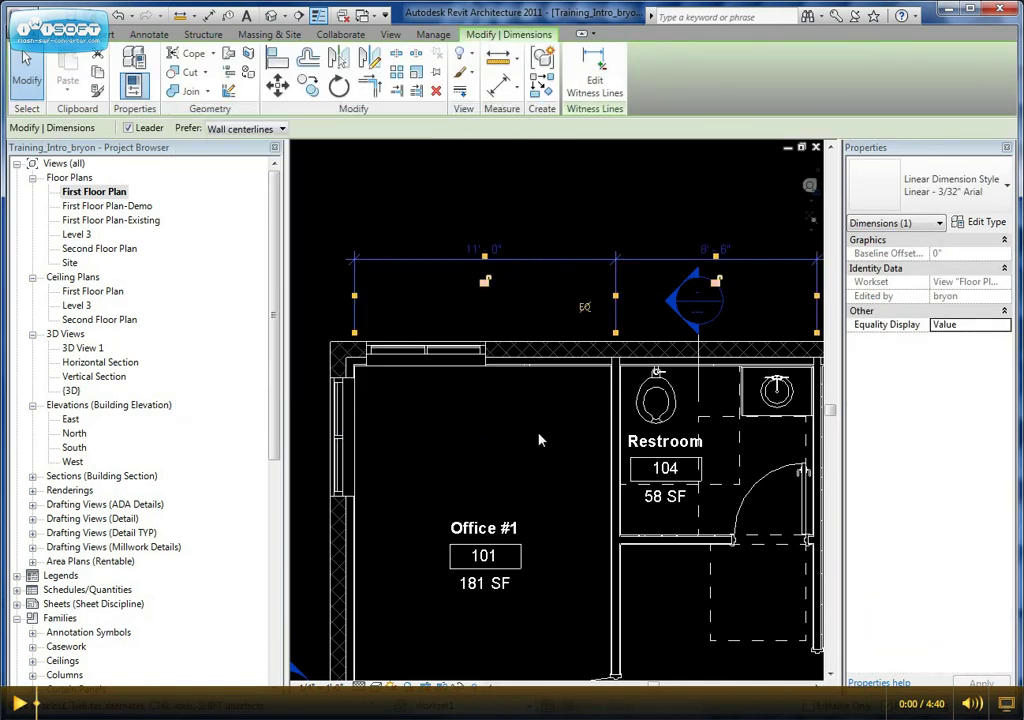
middle_drag(540, 439, 491, 402)
key(Escape)
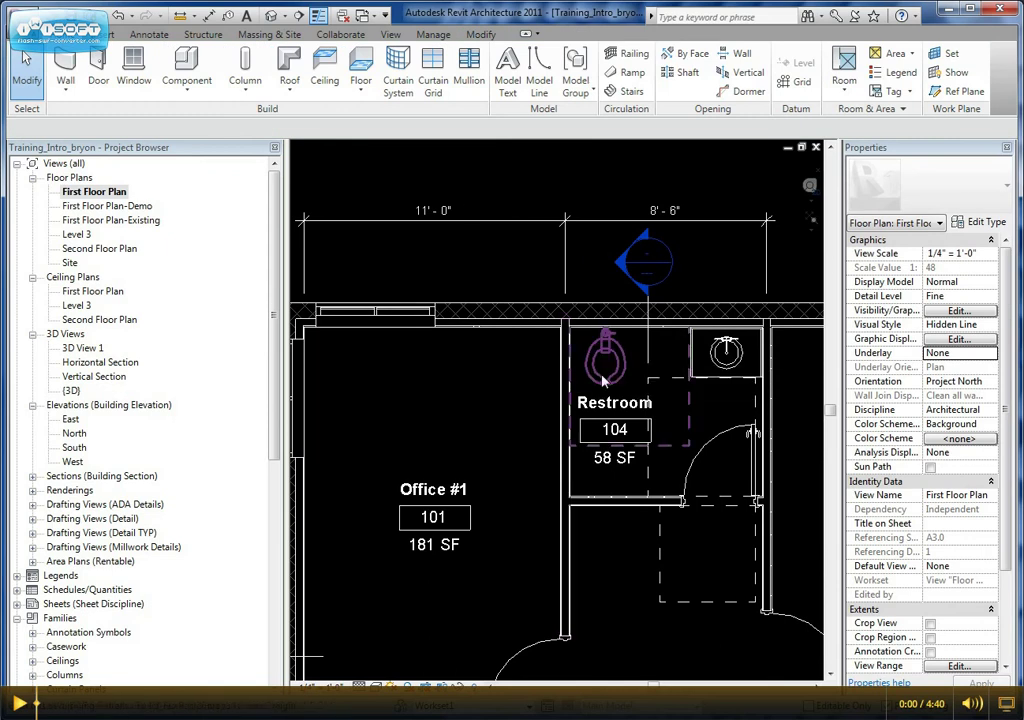
Select the wall between Office #1 and the Restroom to check its editable dimension values, then clear the selection.
click(565, 483)
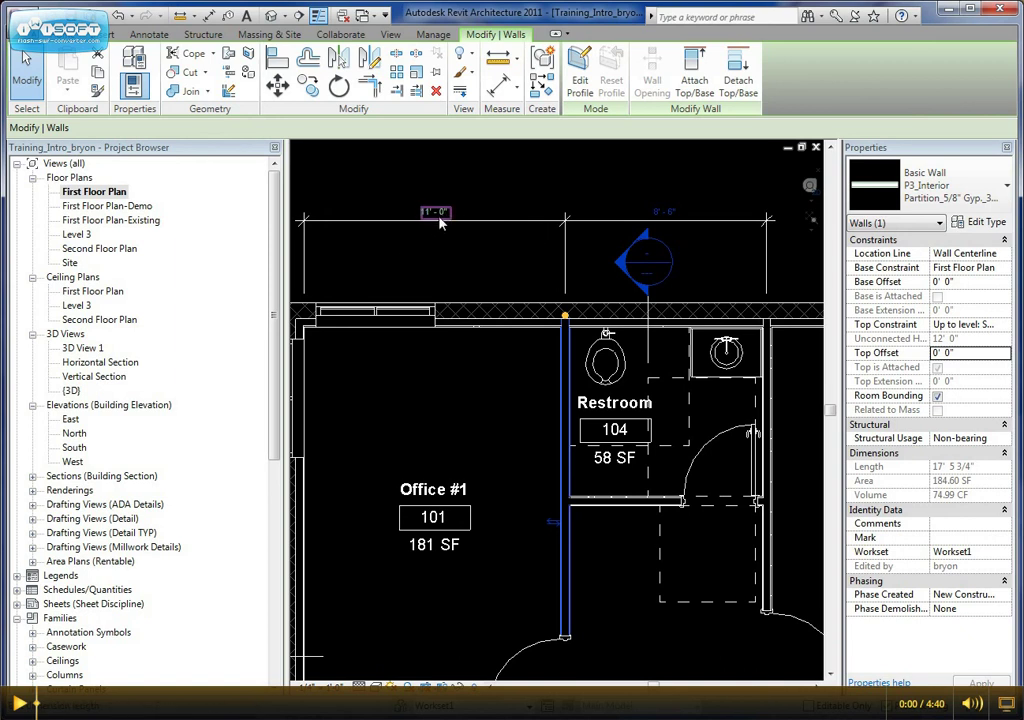
click(478, 400)
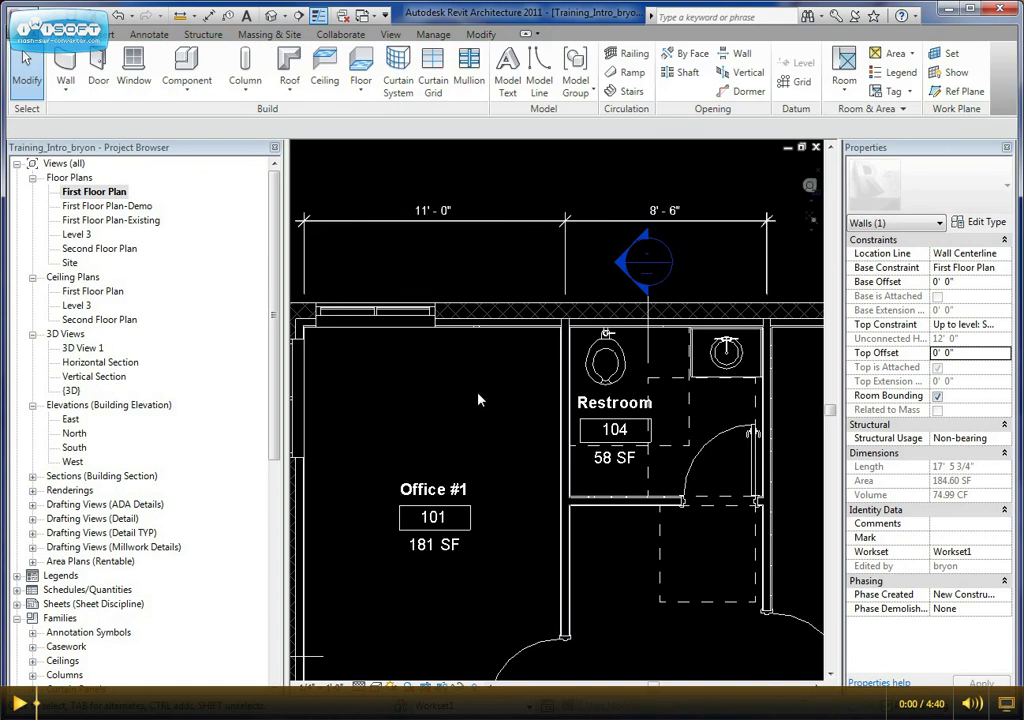
scroll(478, 400, down, 1)
middle_drag(466, 363, 510, 338)
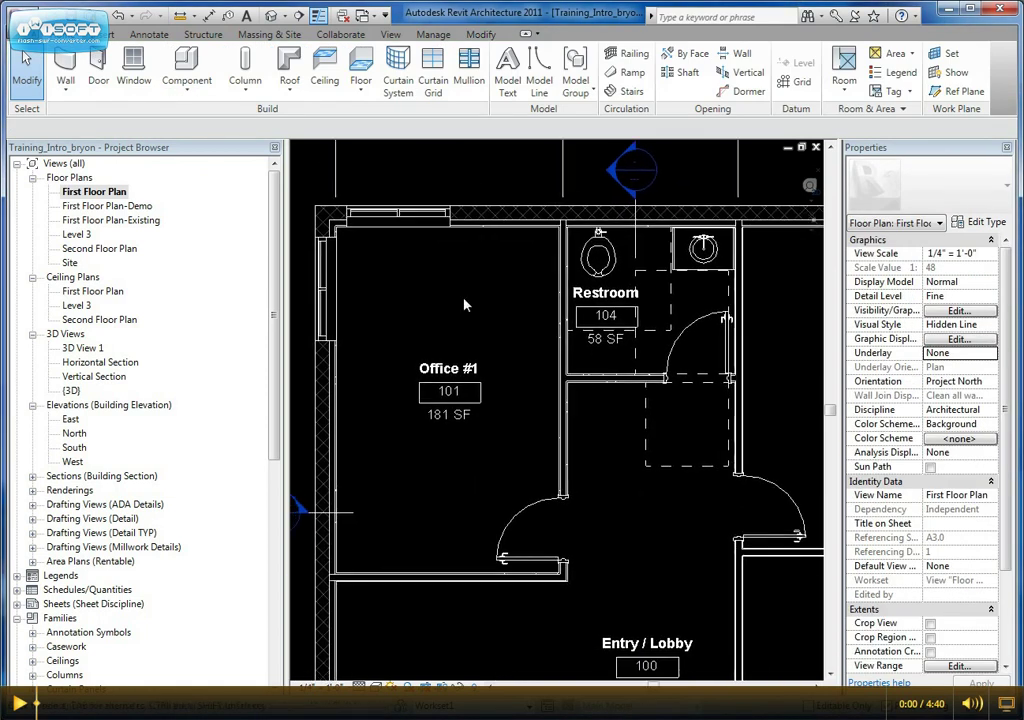
Start an aligned dimension, cancel the synchronization reminder, and pick the outer face of the west exterior wall beside the Entry / Lobby.
click(149, 34)
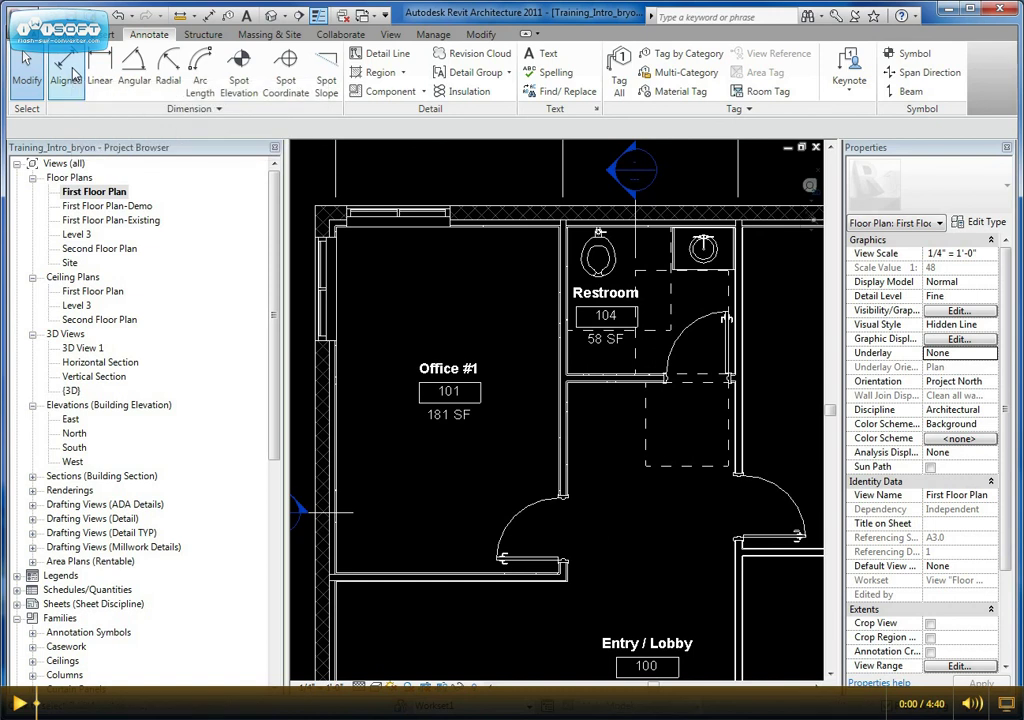
click(560, 451)
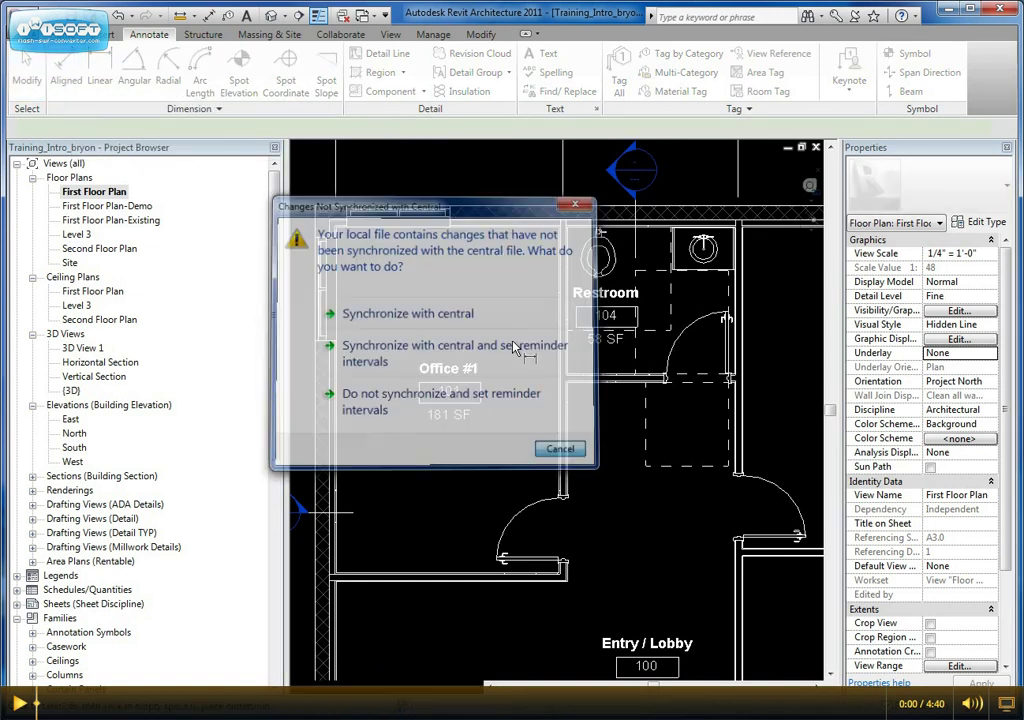
scroll(480, 340, down, 1)
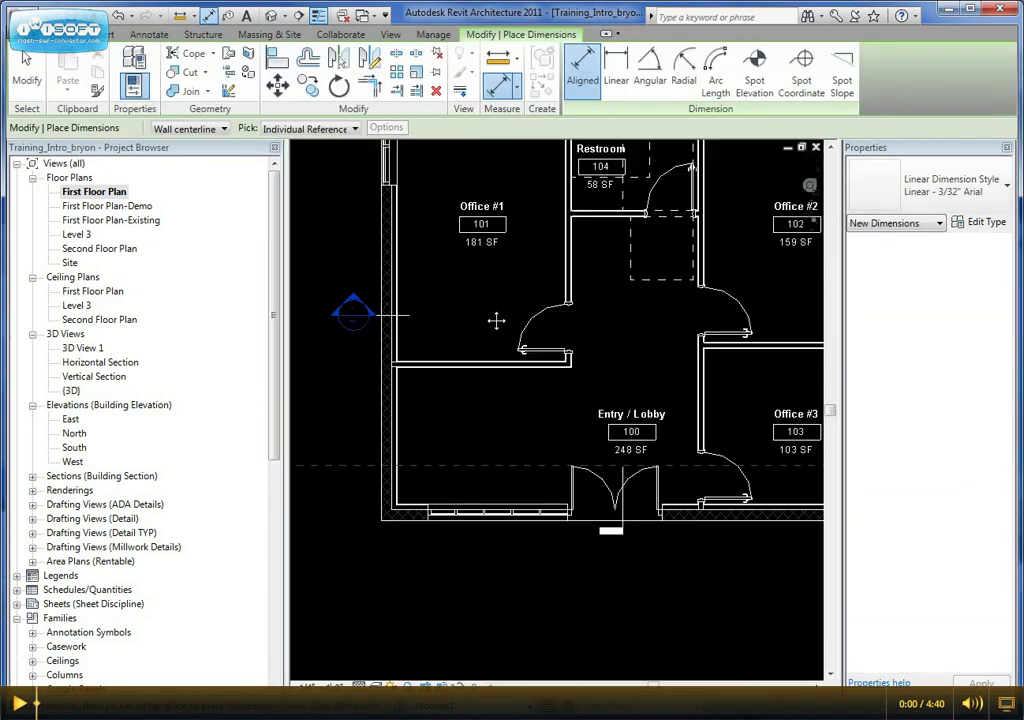
scroll(402, 457, up, 5)
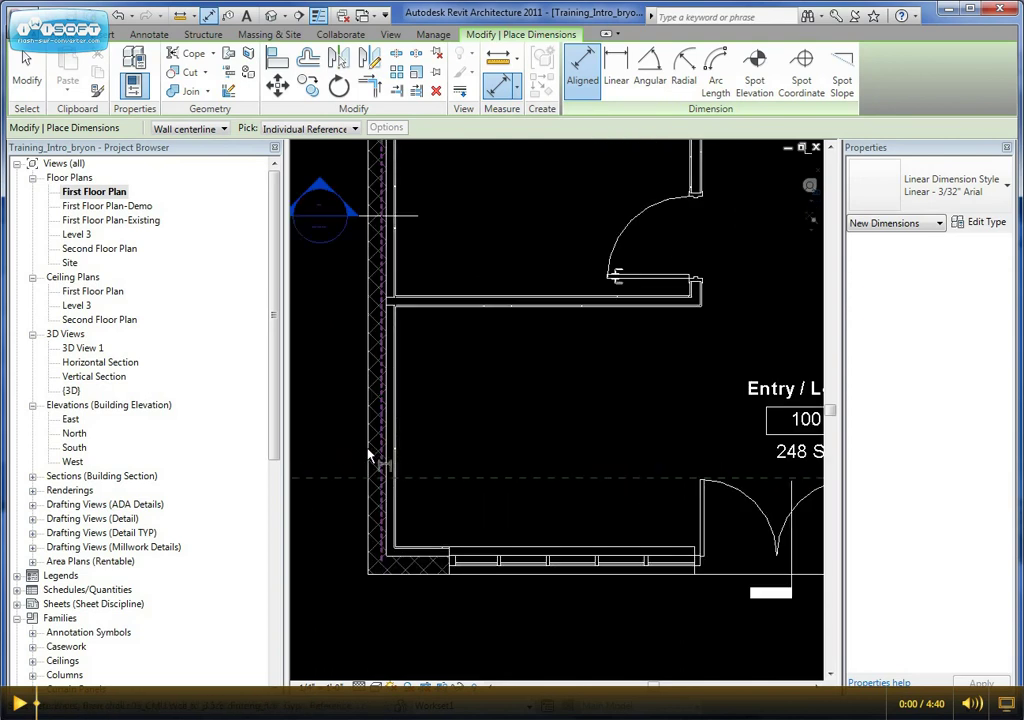
scroll(375, 462, up, 2)
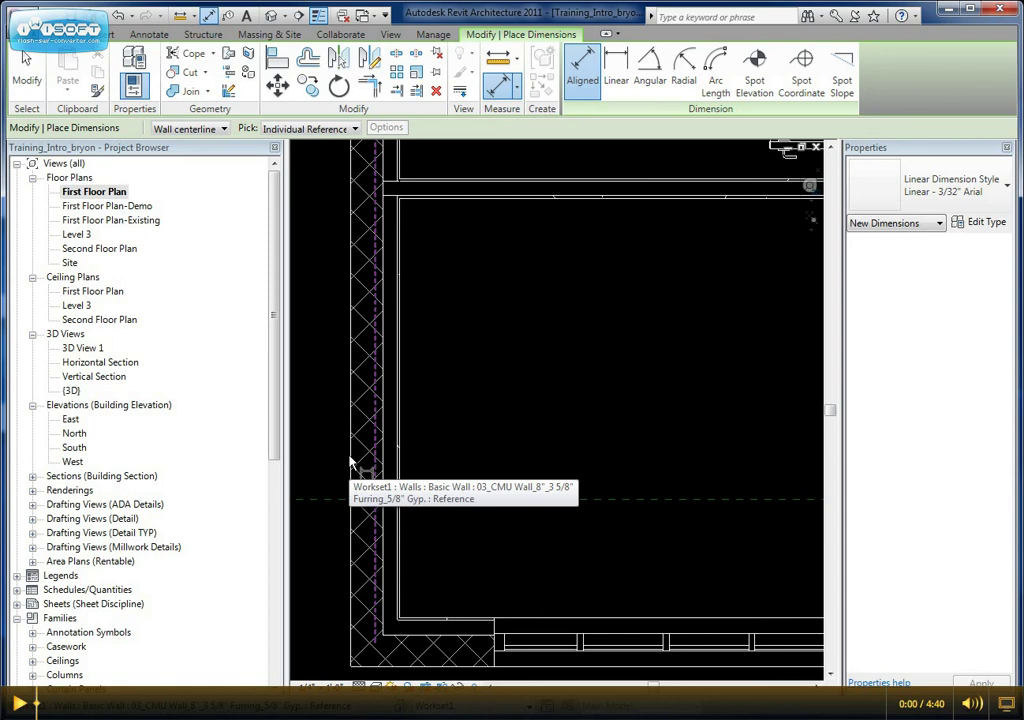
key(Tab)
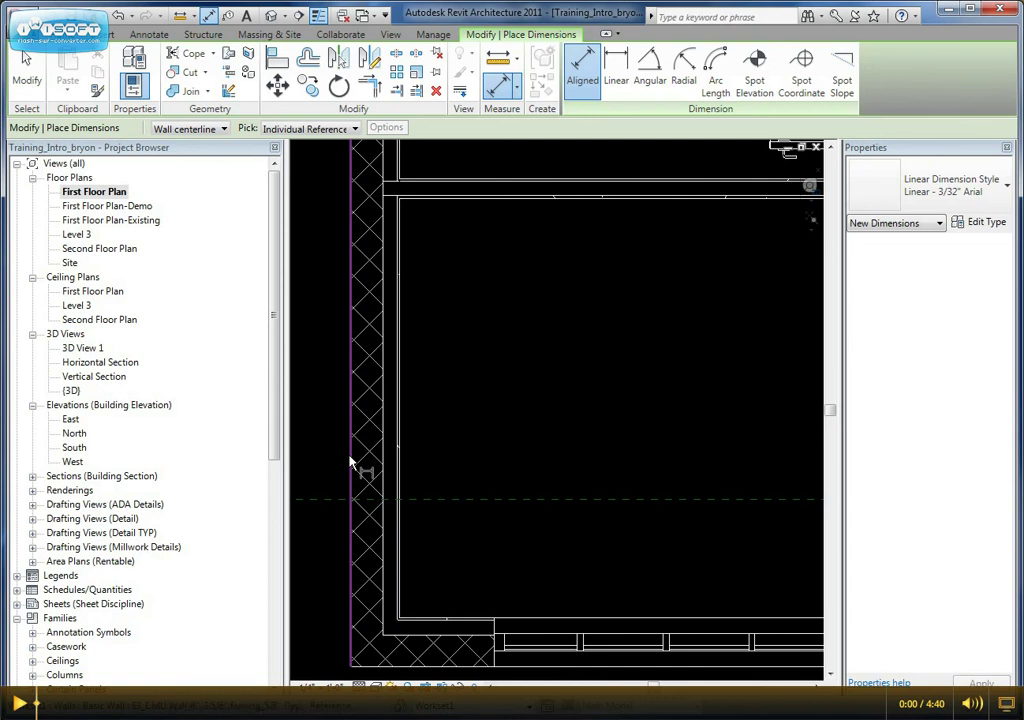
key(Tab)
key(Tab)
key(Tab)
click(352, 463)
Extend the aligned dimension to the centerline of the Entry / Lobby–Office #3 wall and the outer face of Office #3's east wall.
scroll(521, 473, down, 1)
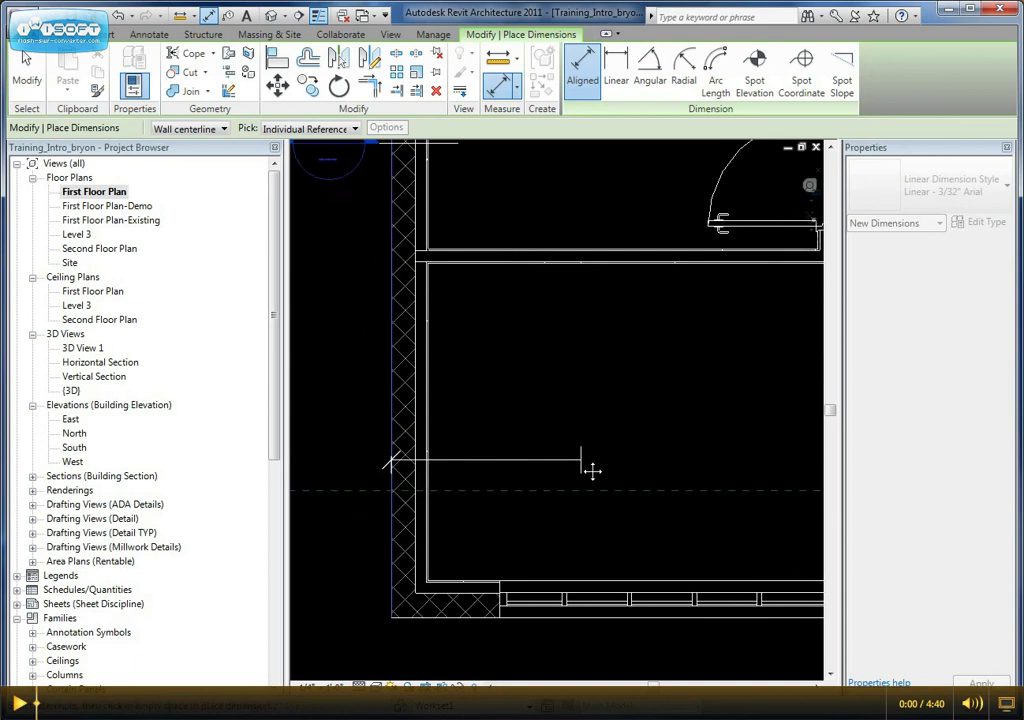
middle_drag(592, 471, 478, 388)
scroll(545, 415, down, 2)
middle_drag(624, 411, 566, 409)
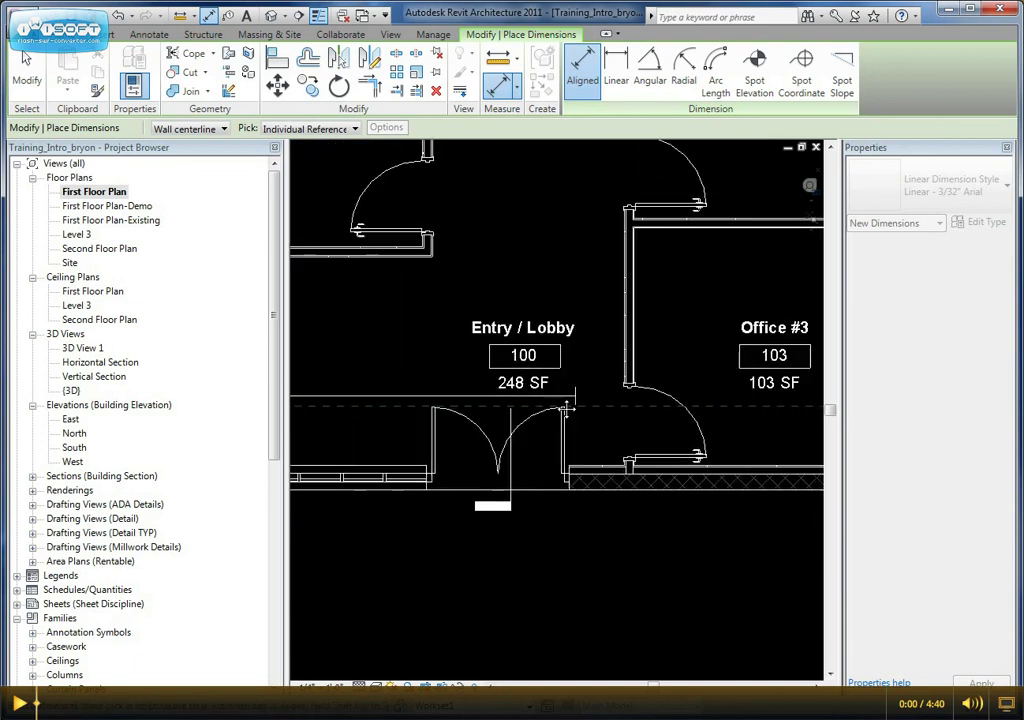
scroll(548, 402, up, 3)
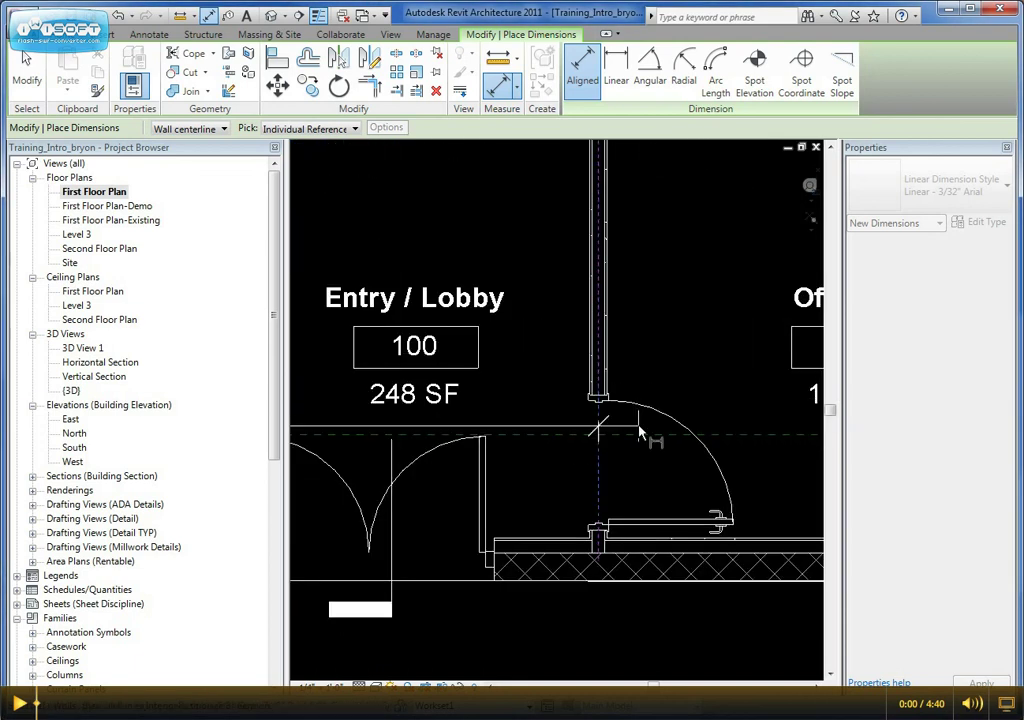
scroll(640, 432, down, 3)
middle_drag(720, 425, 590, 423)
scroll(592, 440, up, 3)
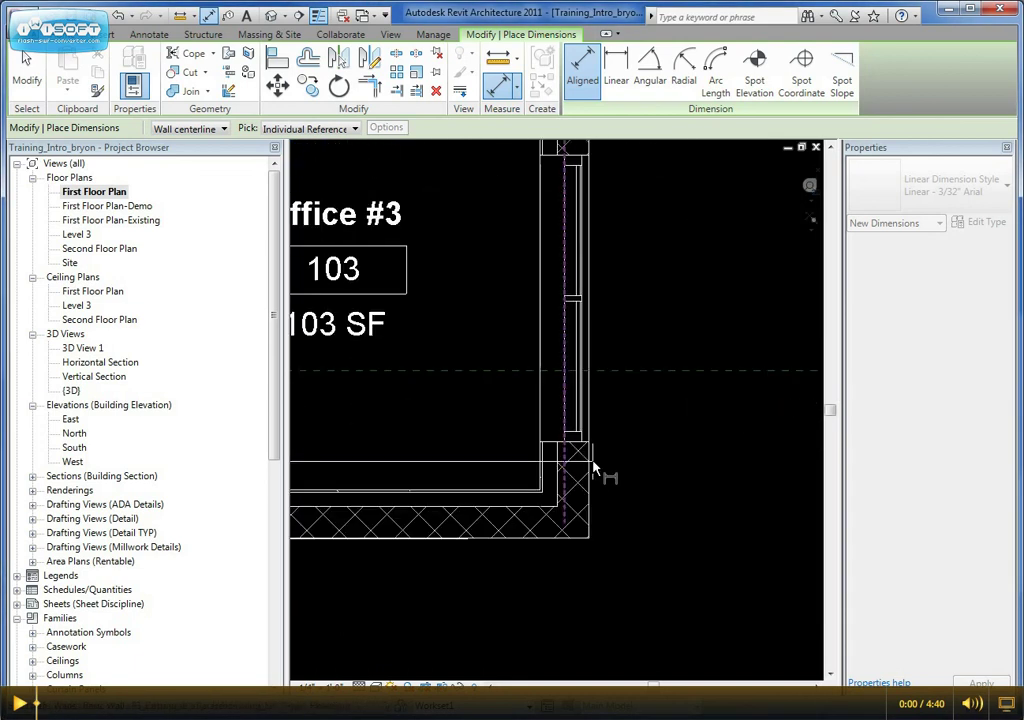
click(593, 466)
Place the dimension string just below the building's south wall and end the dimension command.
scroll(585, 520, down, 3)
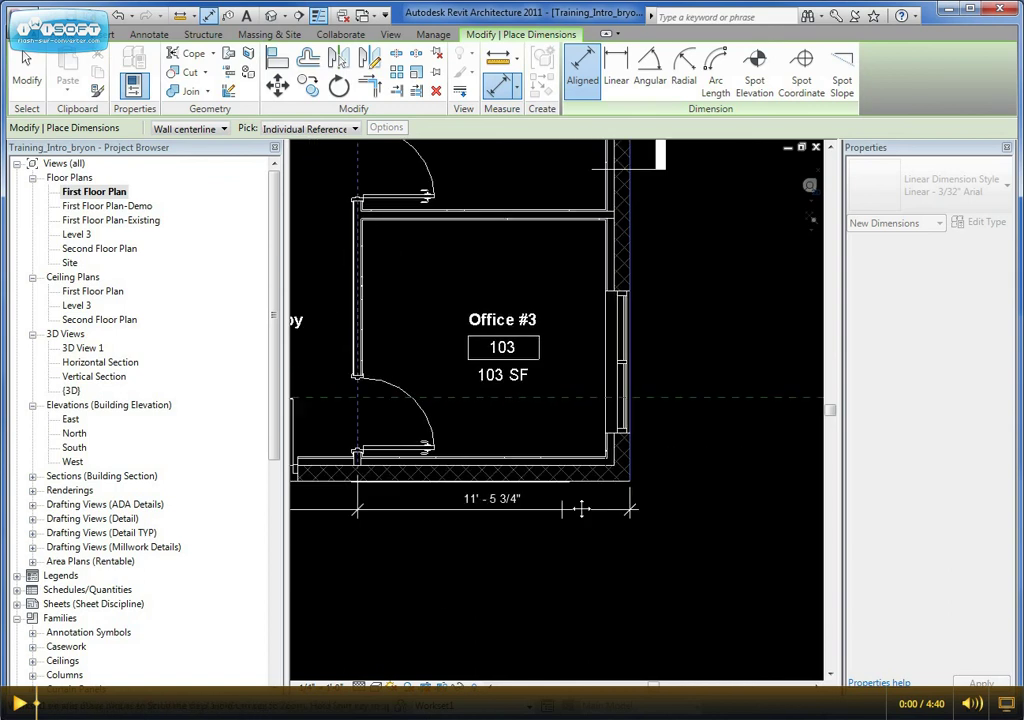
middle_drag(582, 508, 650, 442)
click(491, 466)
middle_drag(491, 469, 691, 482)
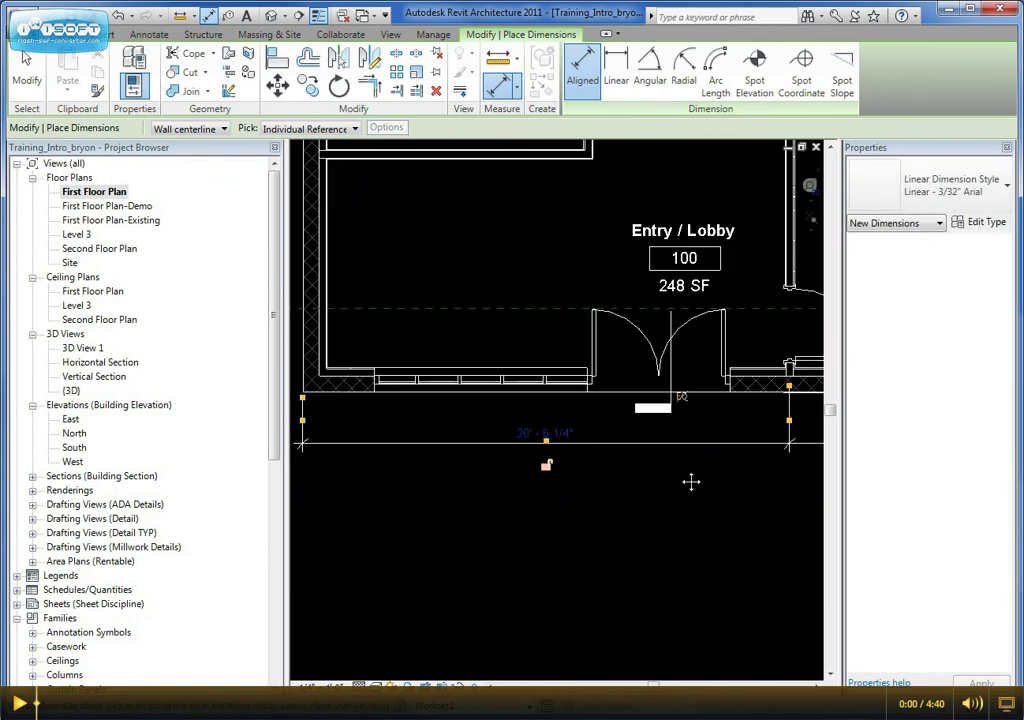
scroll(631, 496, down, 2)
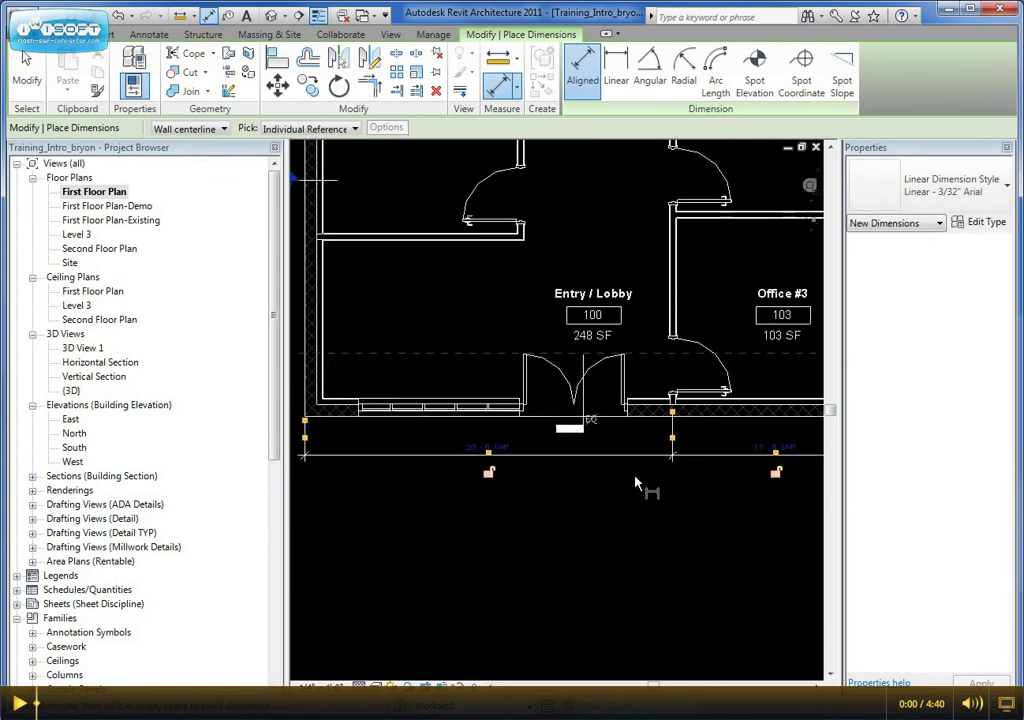
key(Escape)
key(Escape)
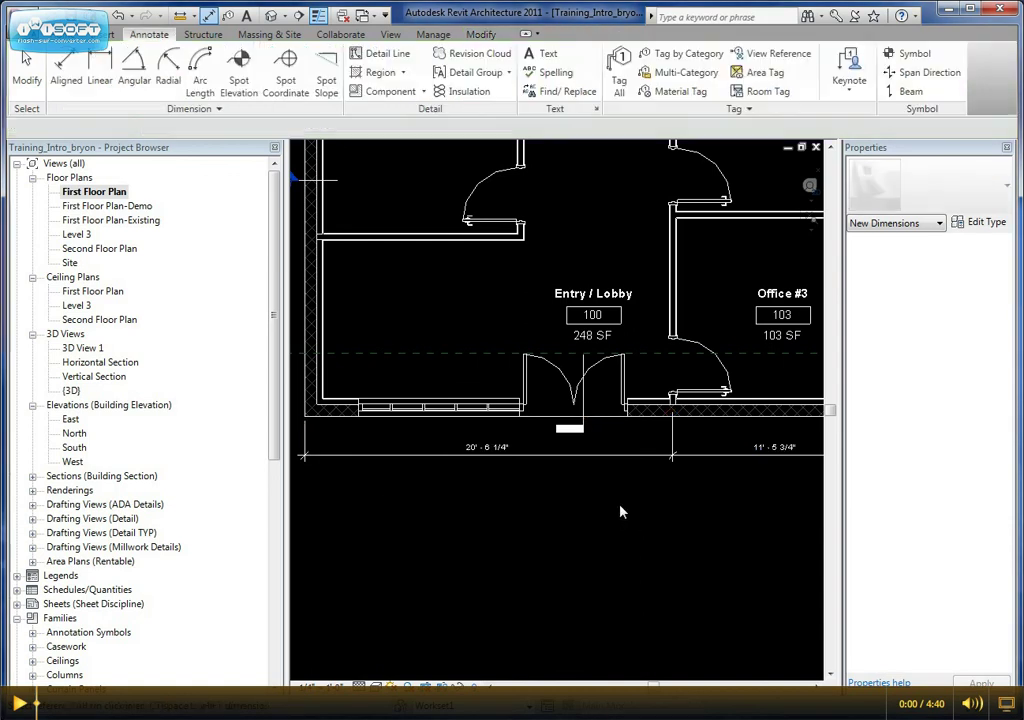
Move the new dimension string slightly farther below the south wall and deselect it.
mouse_move(619, 510)
middle_down()
mouse_move(579, 510)
mouse_move(718, 507)
middle_up()
click(694, 455)
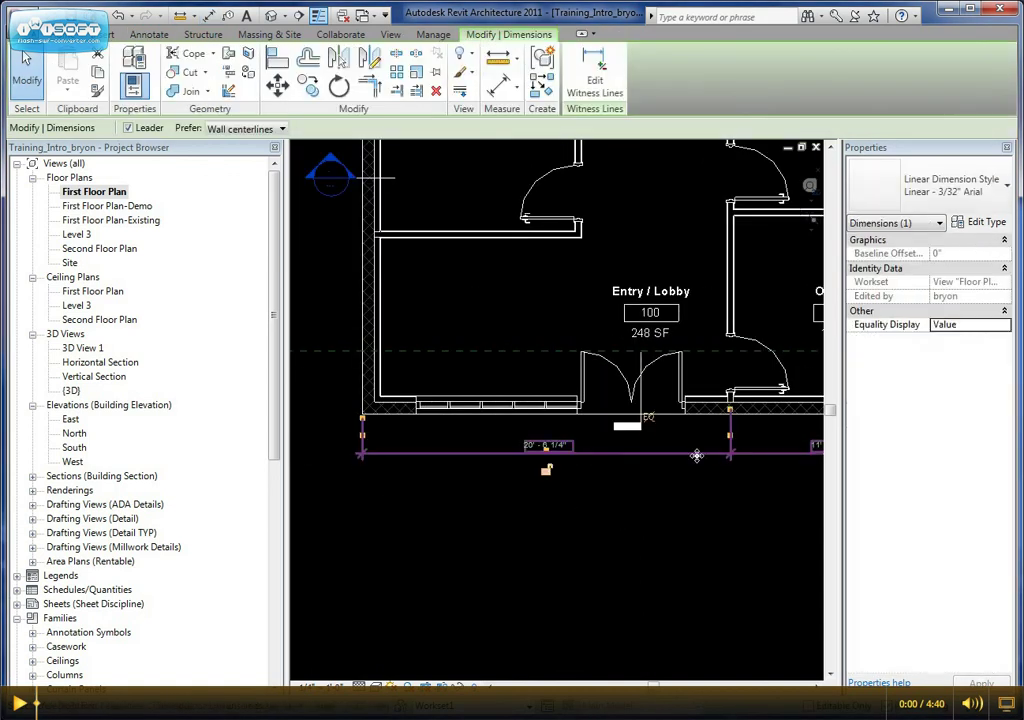
drag(696, 455, 699, 476)
click(701, 550)
middle_drag(701, 550, 545, 549)
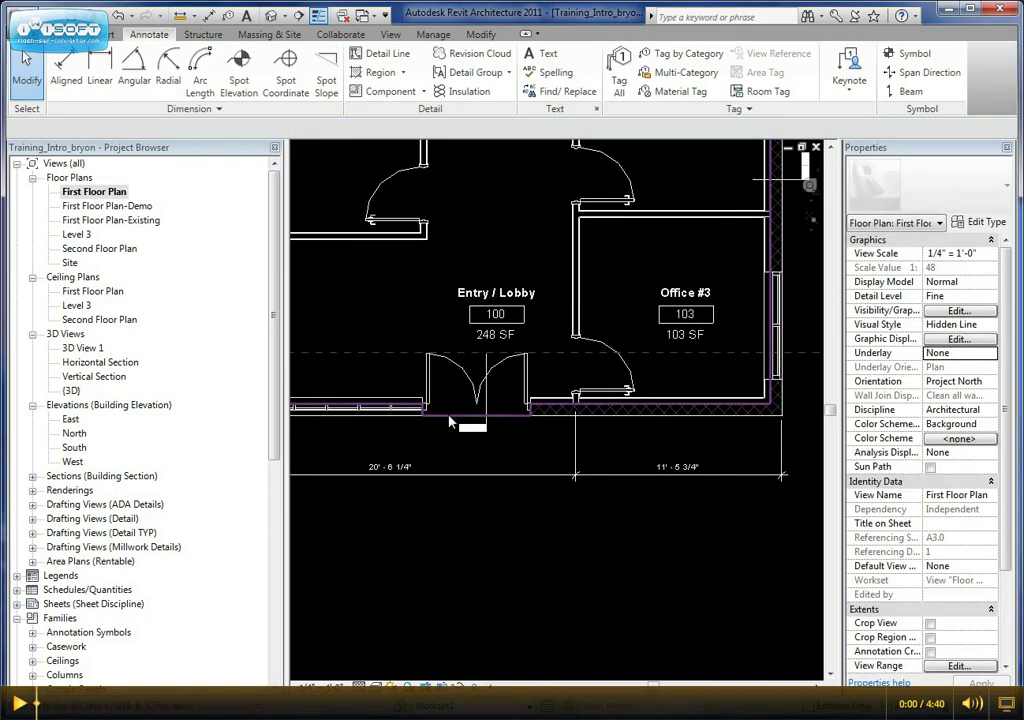
Edit the south dimension string's witness lines to add one at the center of the Entry / Lobby double door.
middle_drag(475, 443, 573, 442)
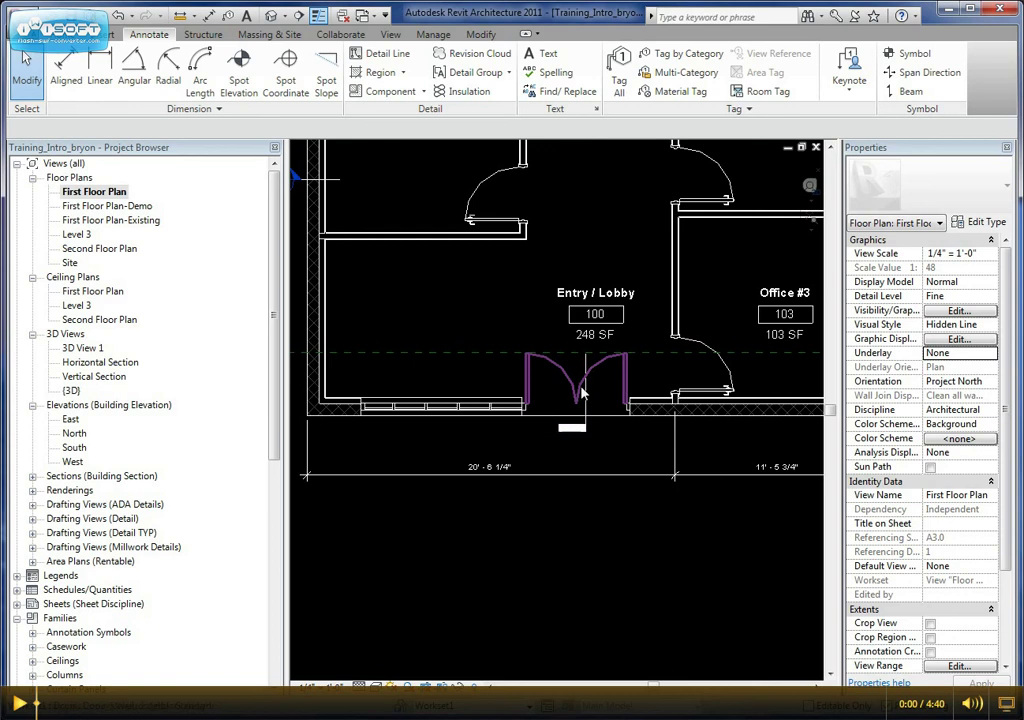
scroll(585, 440, up, 1)
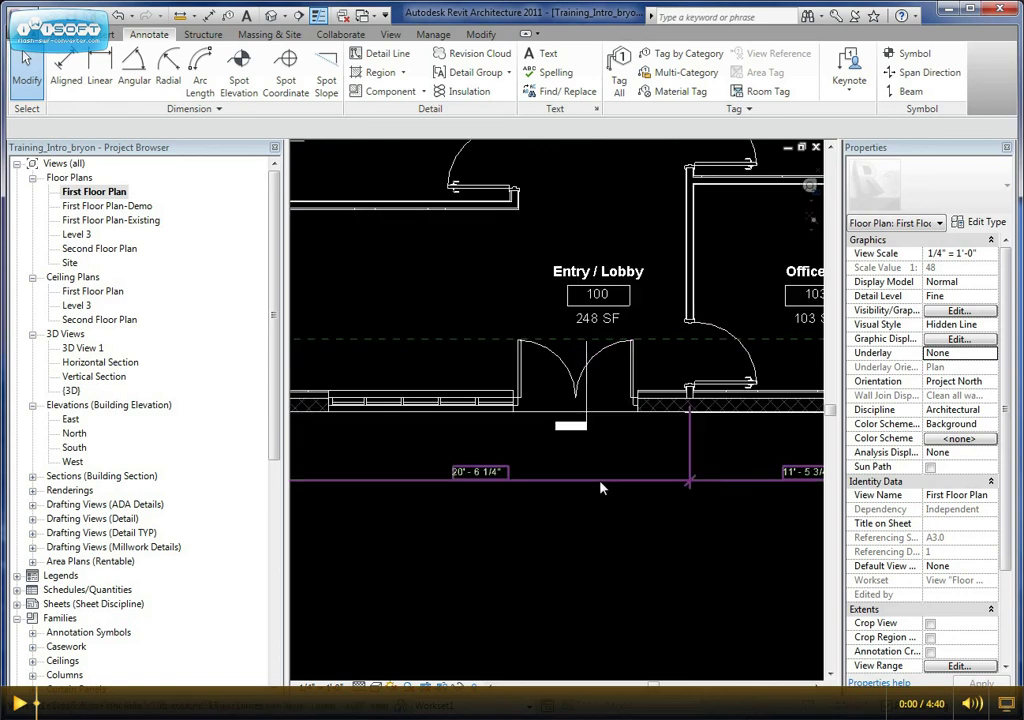
click(602, 483)
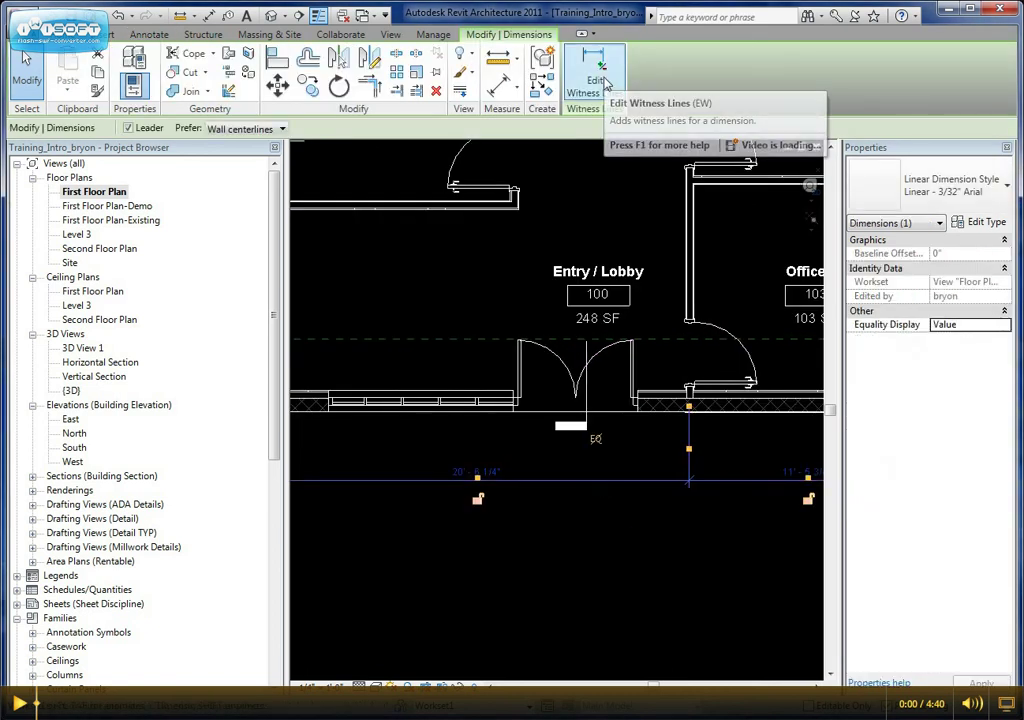
click(588, 148)
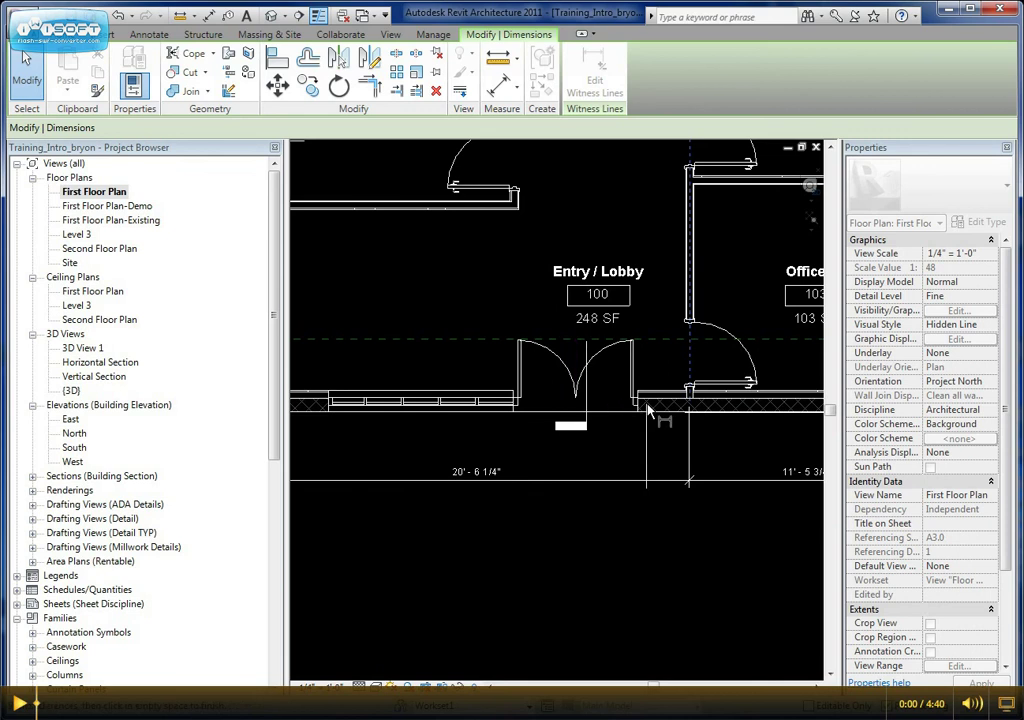
scroll(638, 408, up, 3)
scroll(638, 408, up, 2)
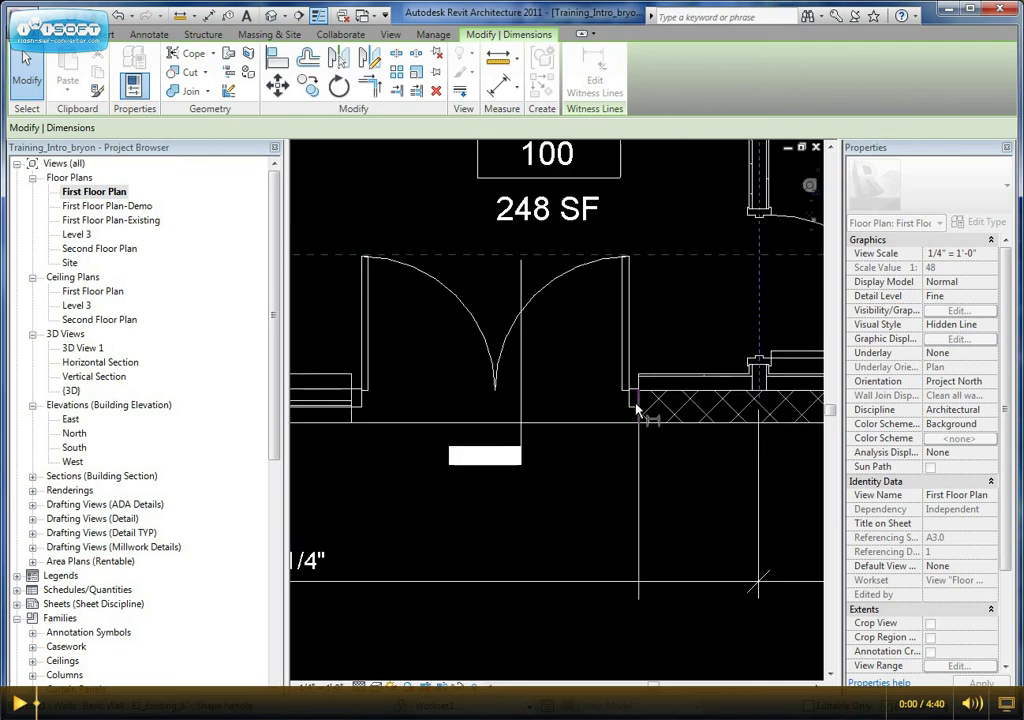
click(495, 348)
click(555, 513)
scroll(610, 453, down, 5)
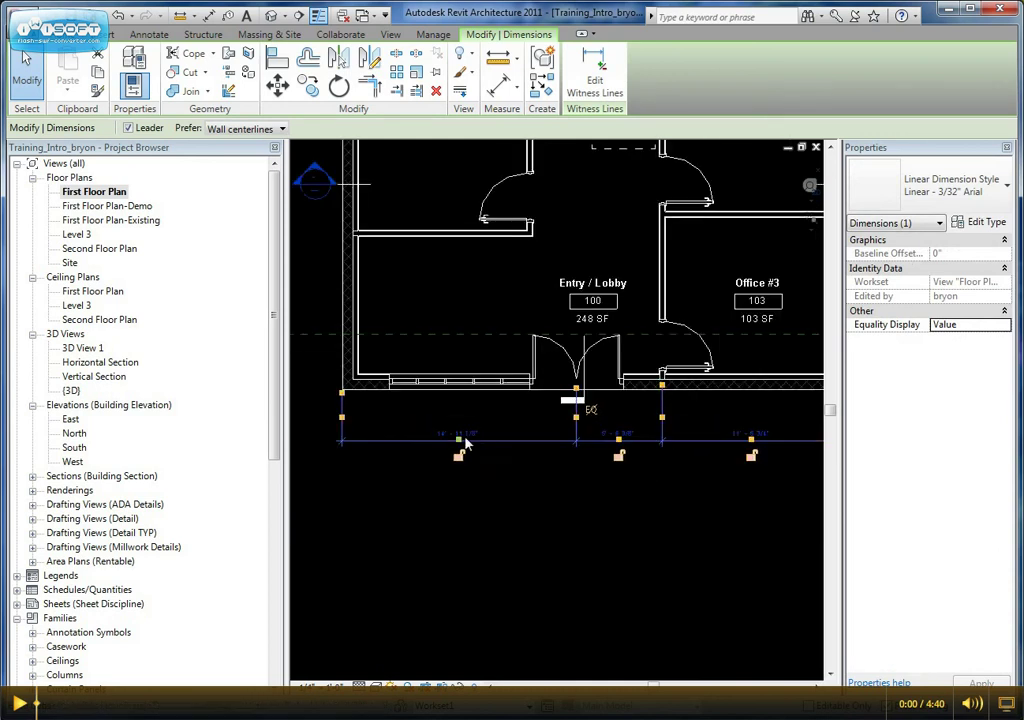
click(544, 475)
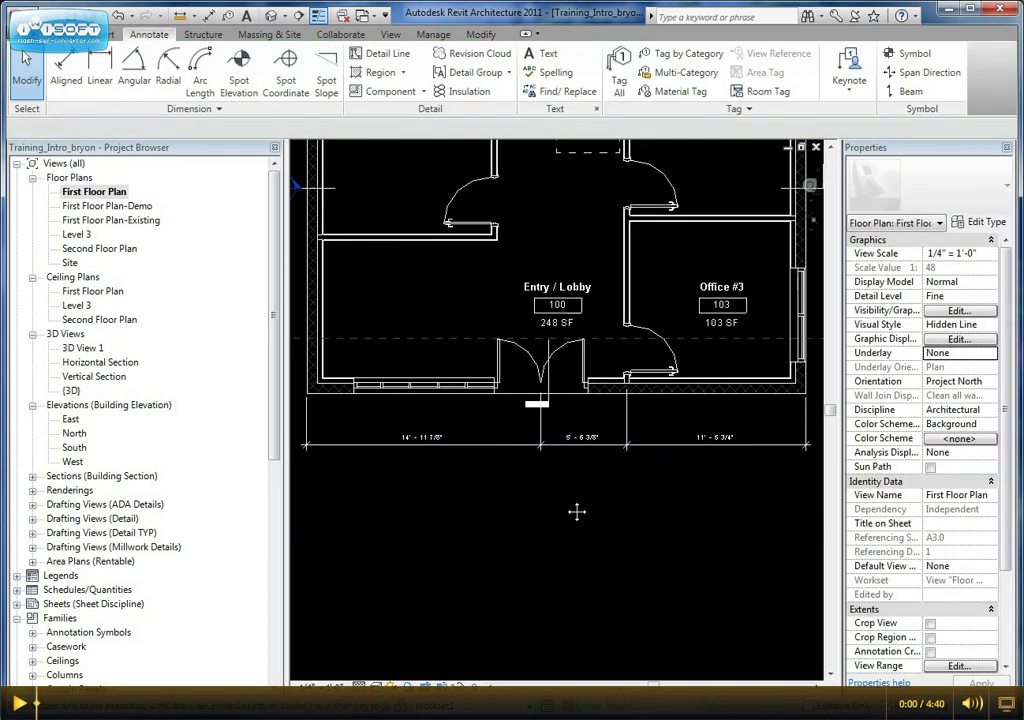